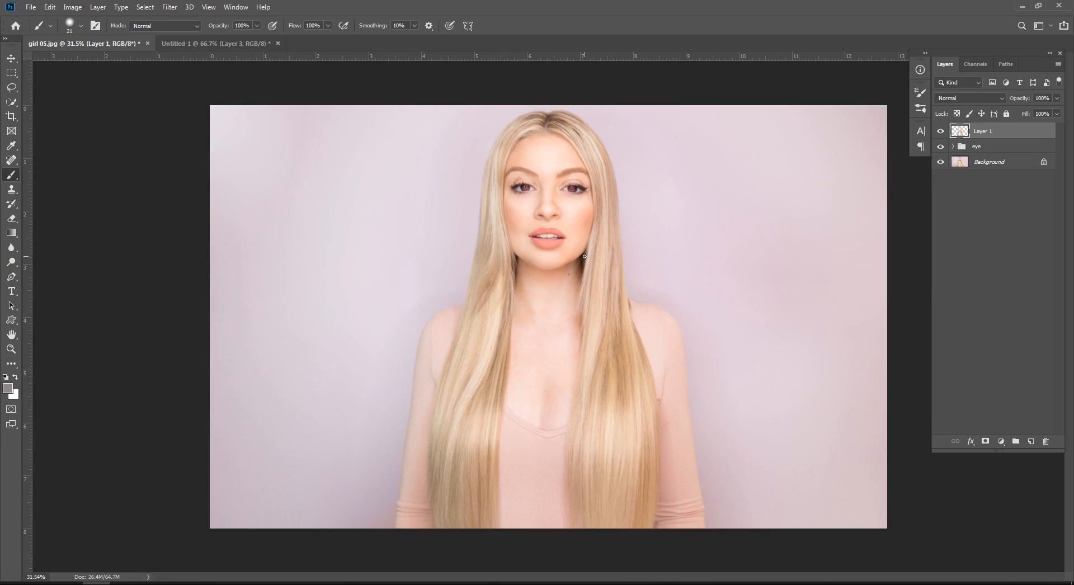
Step: Switch back to Photoshop with the Move tool active and deselect Layer 1 in girl 05.jpg
key(v)
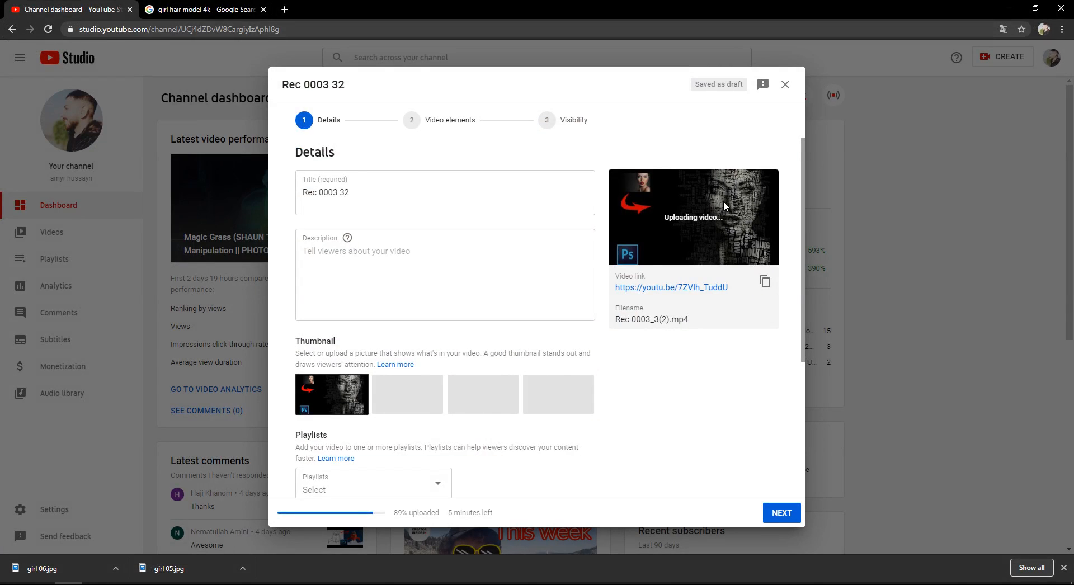
click(70, 583)
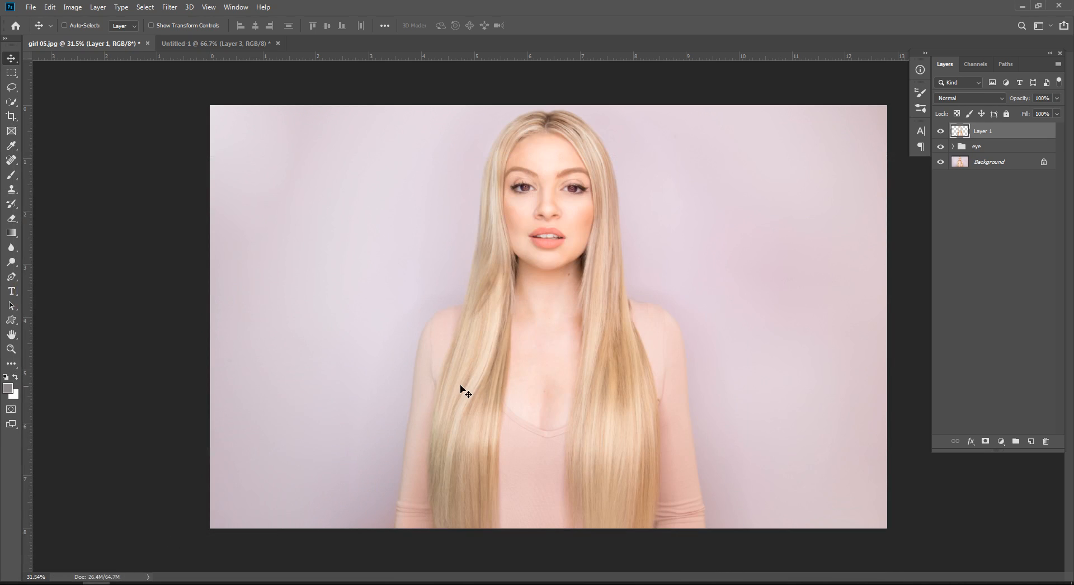
click(944, 260)
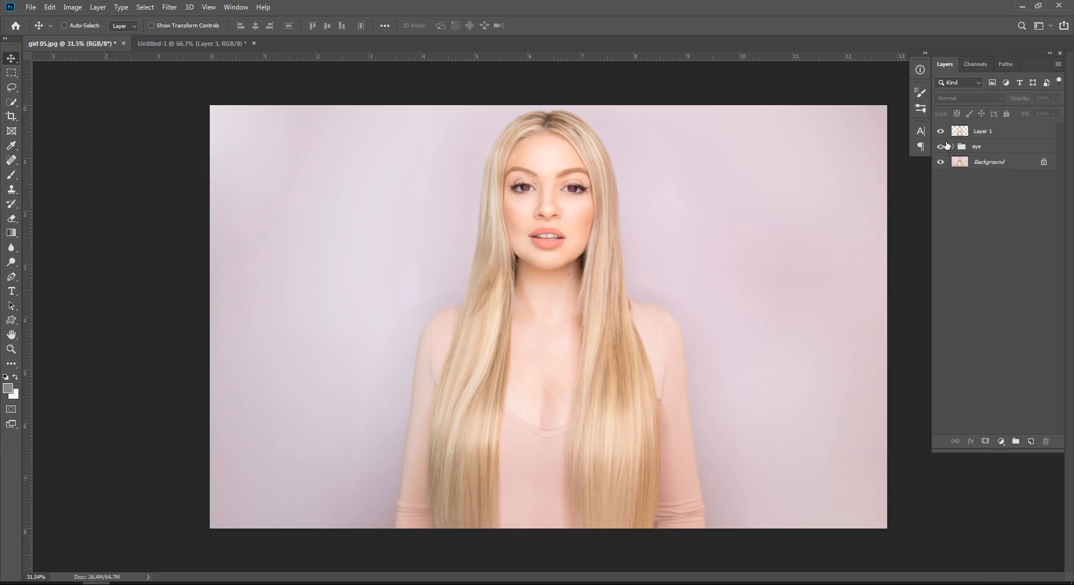
Step: Compare the eyes up close with the eye group hidden and shown
drag(592, 178, 683, 174)
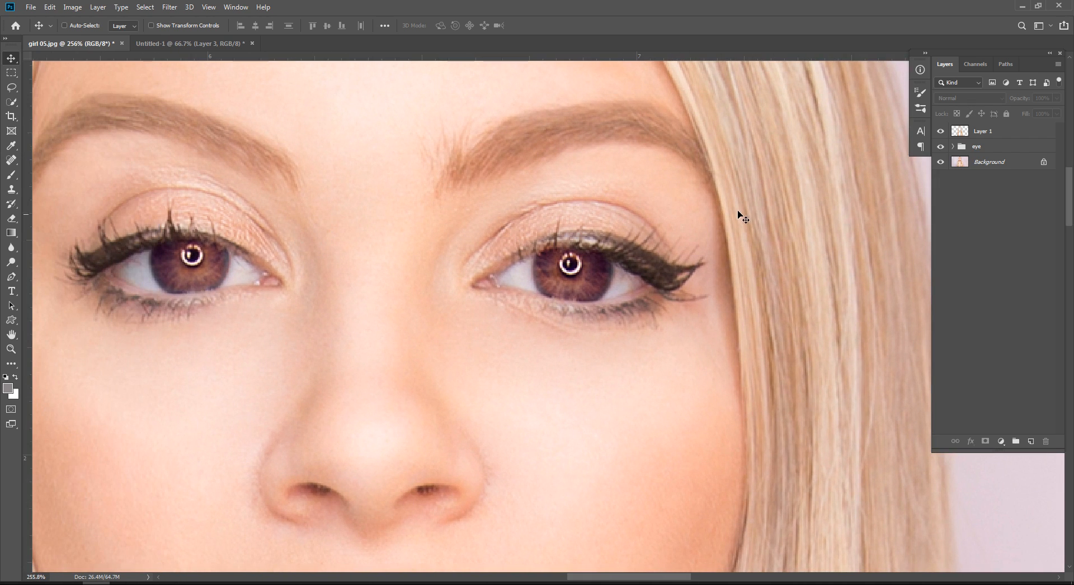
click(940, 146)
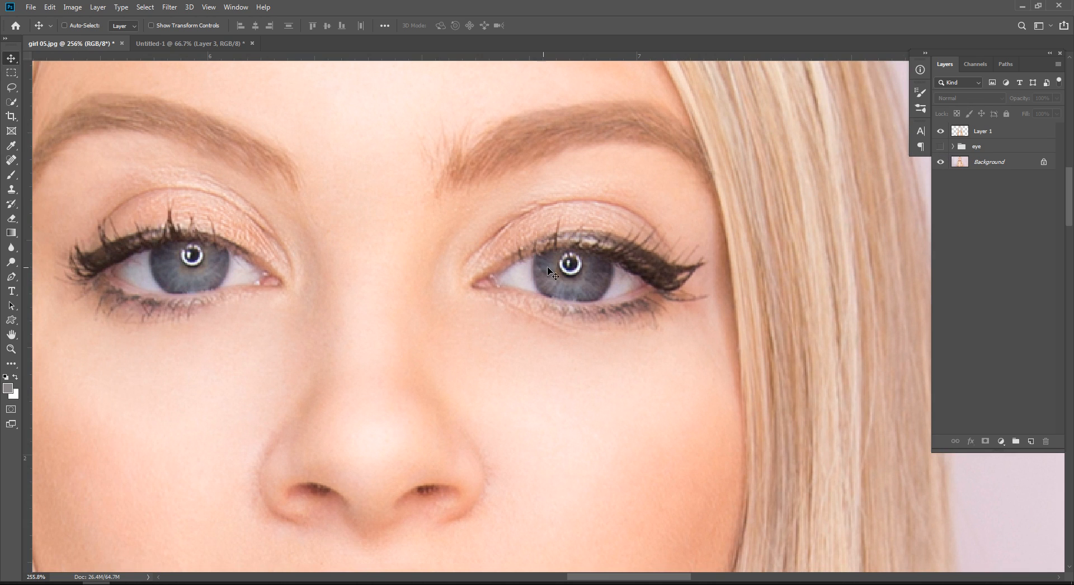
drag(613, 268, 582, 270)
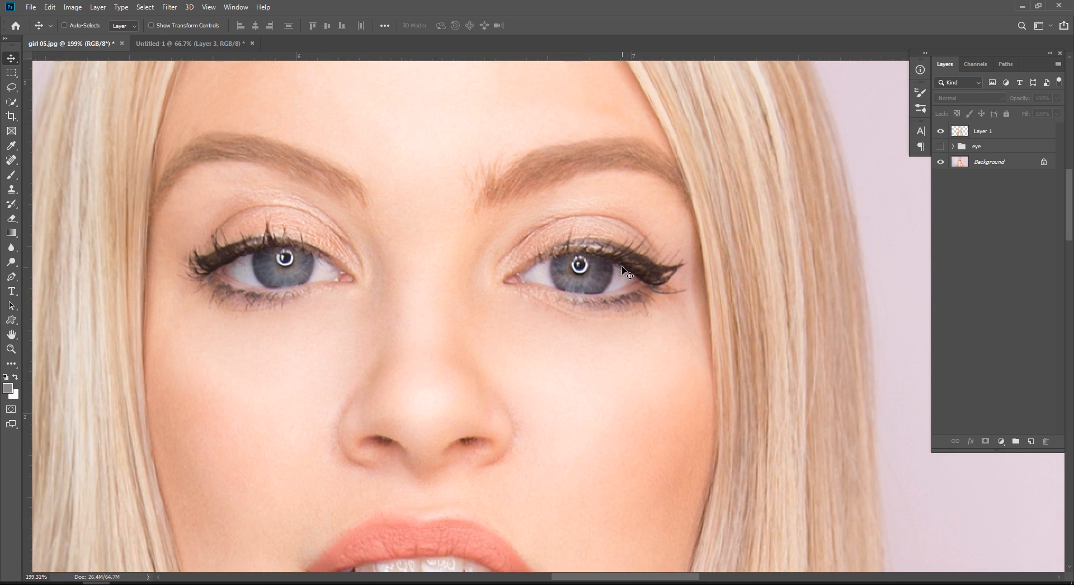
key(ctrl+space)
drag(614, 289, 535, 283)
click(941, 147)
drag(613, 289, 599, 252)
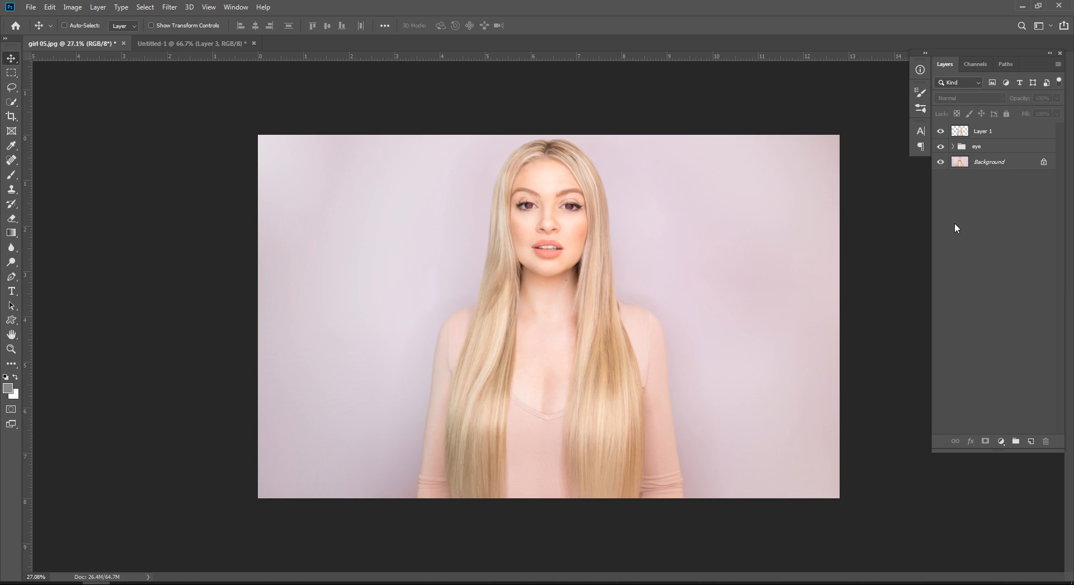
Step: Check the eye group's visibility and view Layer 1's hair cutout on its own, leaving all layers shown
key(ctrl+space)
drag(592, 230, 601, 231)
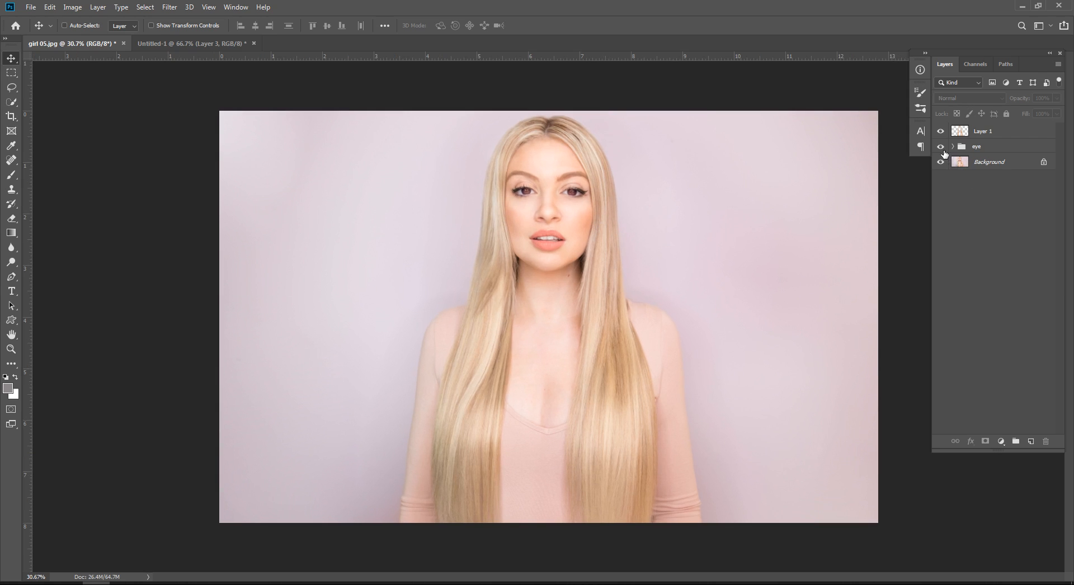
click(941, 147)
click(941, 131)
alt+click(941, 132)
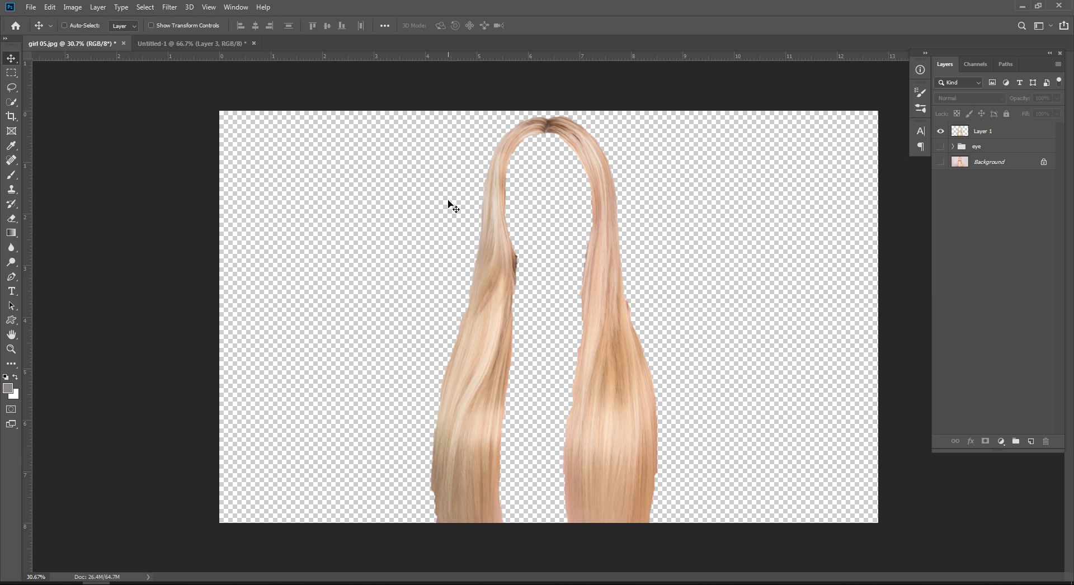
alt+click(942, 132)
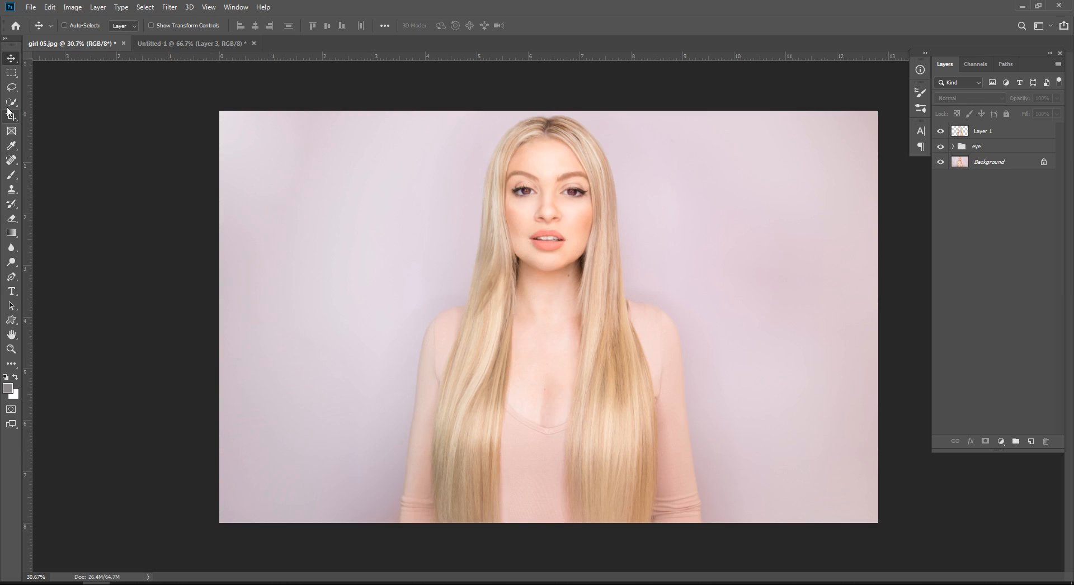
Step: Try to select the hair on the Background layer with the Quick Selection tool, and clear both the selection and the active layer
key(w)
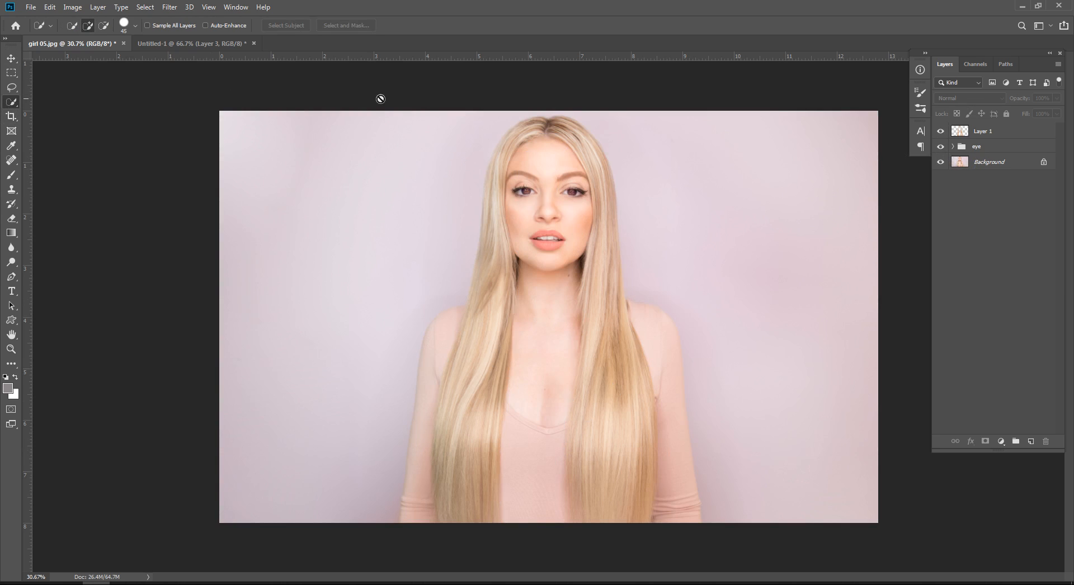
click(959, 163)
mouse_move(484, 206)
mouse_down()
mouse_move(470, 221)
mouse_move(531, 168)
mouse_move(615, 380)
mouse_move(576, 134)
mouse_up()
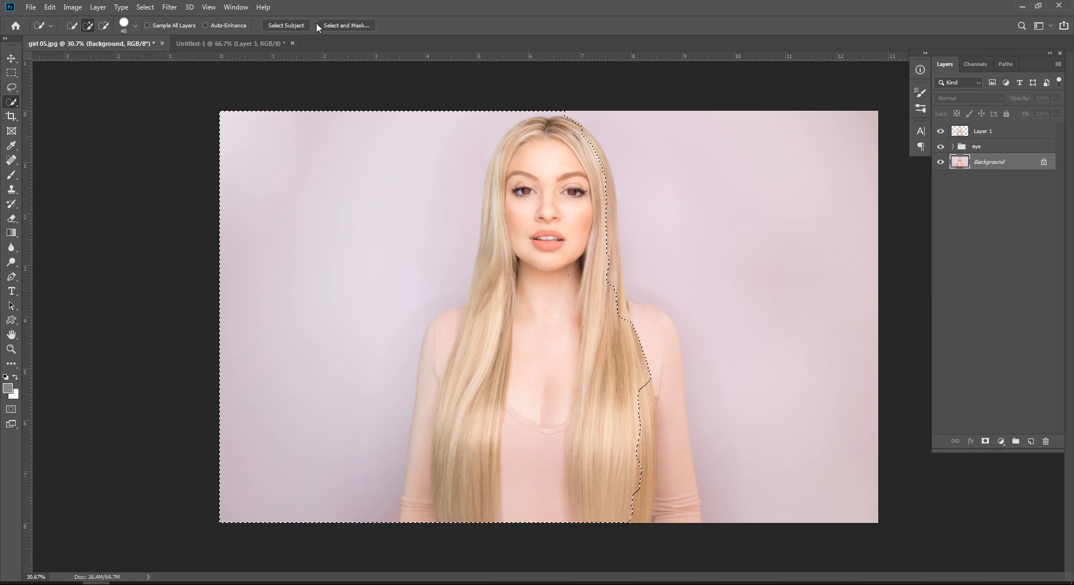
key(ctrl+z)
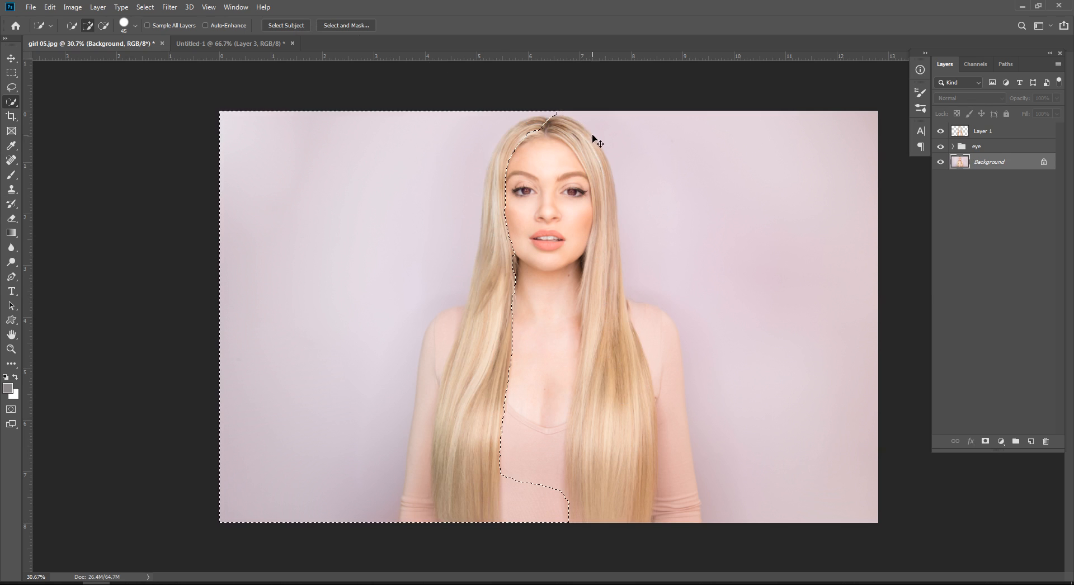
key(ctrl+d)
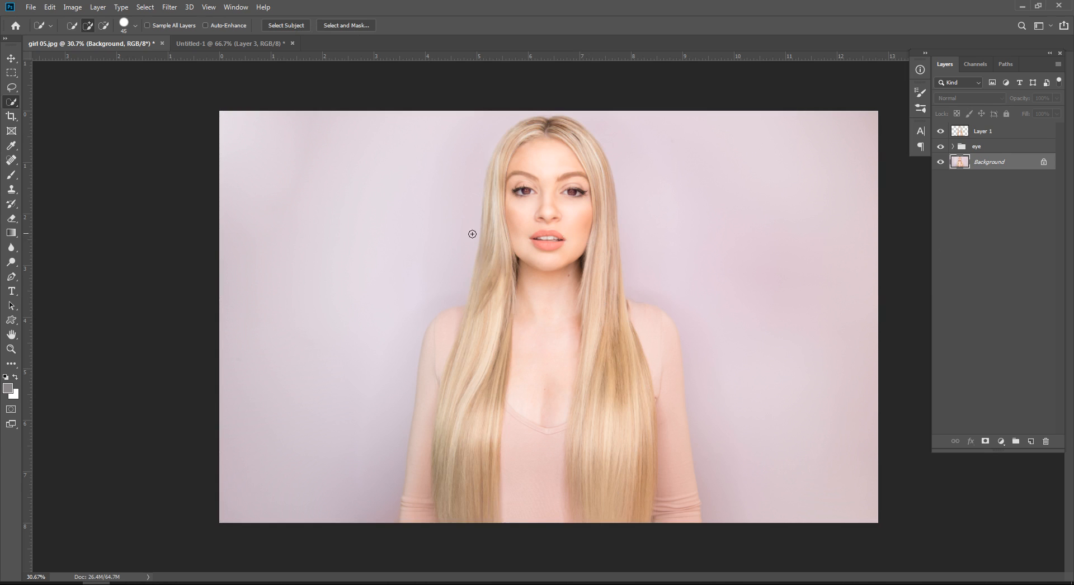
key(v)
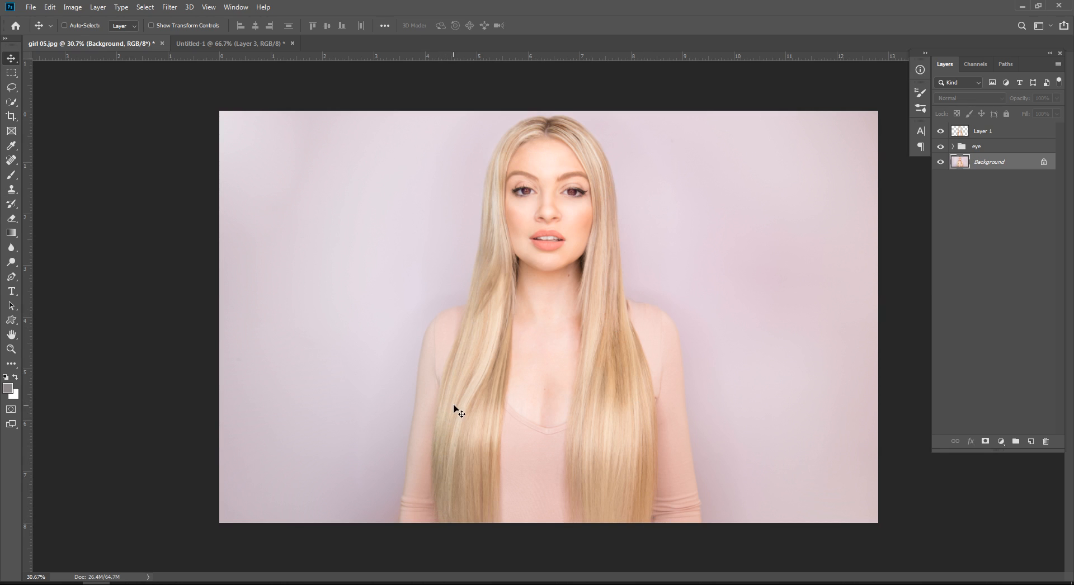
click(948, 257)
click(998, 131)
click(989, 268)
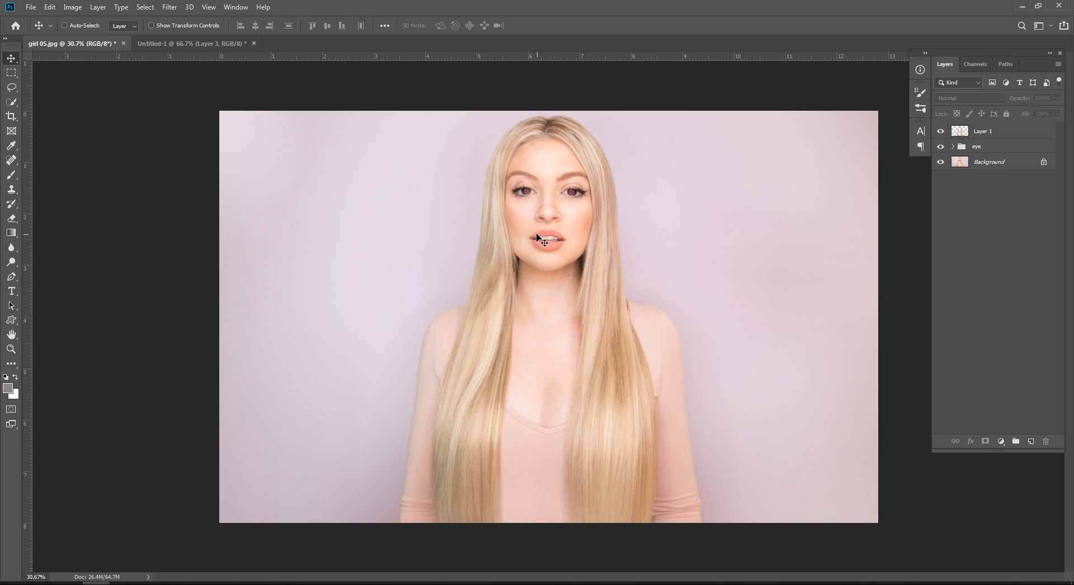
Step: Switch to the Untitled-1 document and spread the three circles into a separated row ordered green, red, blue
click(196, 43)
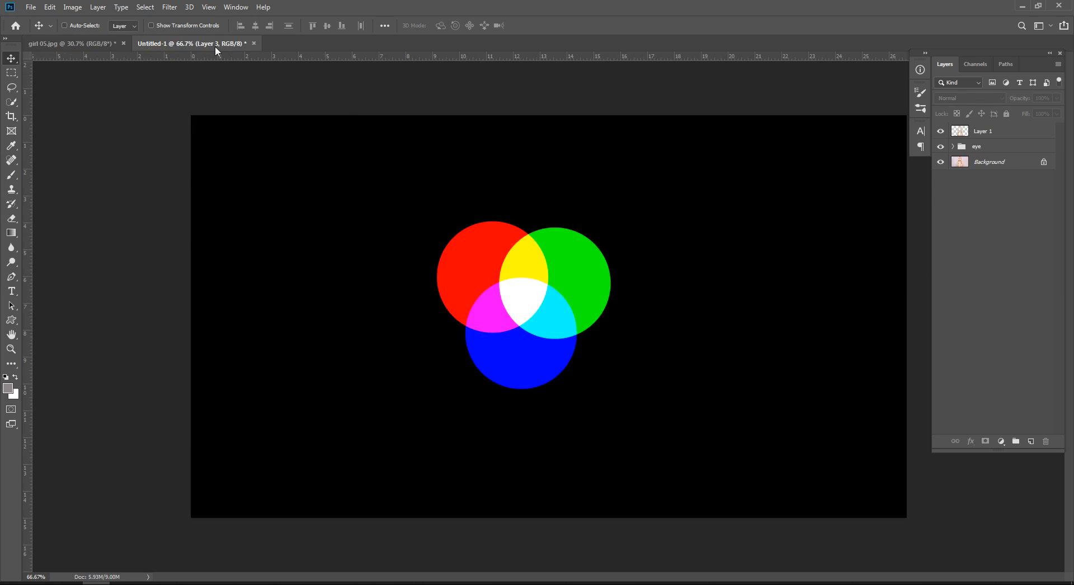
drag(590, 283, 803, 211)
drag(547, 297, 283, 274)
mouse_move(491, 280)
mouse_down()
mouse_move(504, 289)
mouse_move(504, 272)
mouse_up()
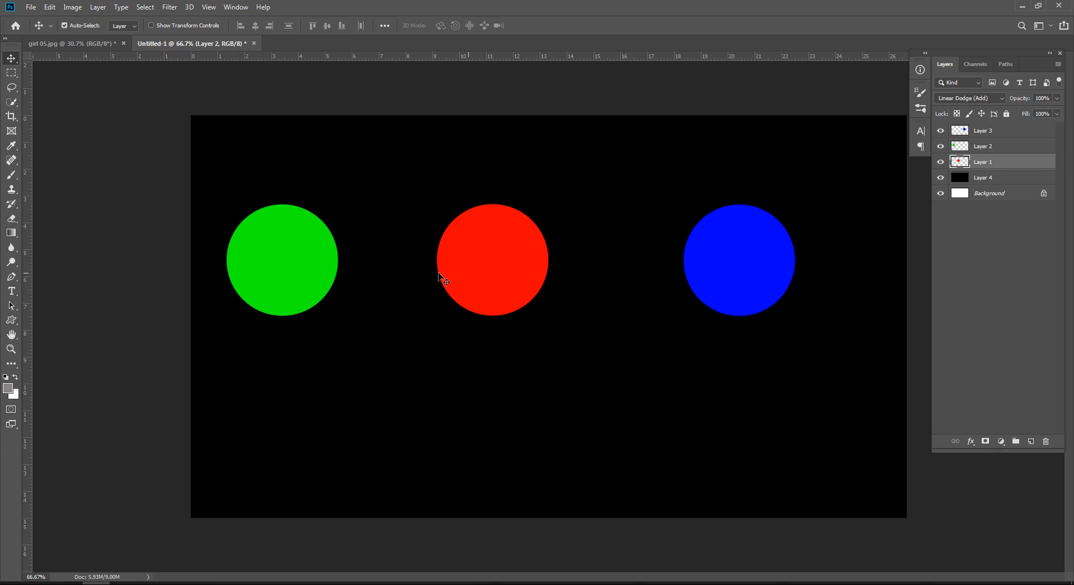
click(749, 279)
drag(750, 278, 732, 280)
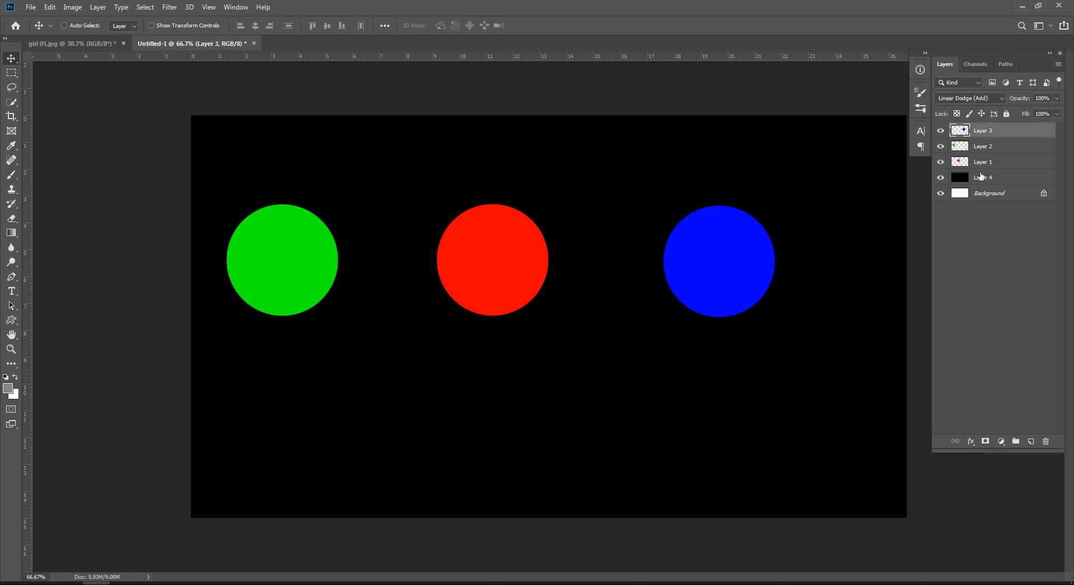
Step: Check the blending mode options of the blue circle's layer, and overlap the green and blue circles with opposite sides of the red circle
click(967, 98)
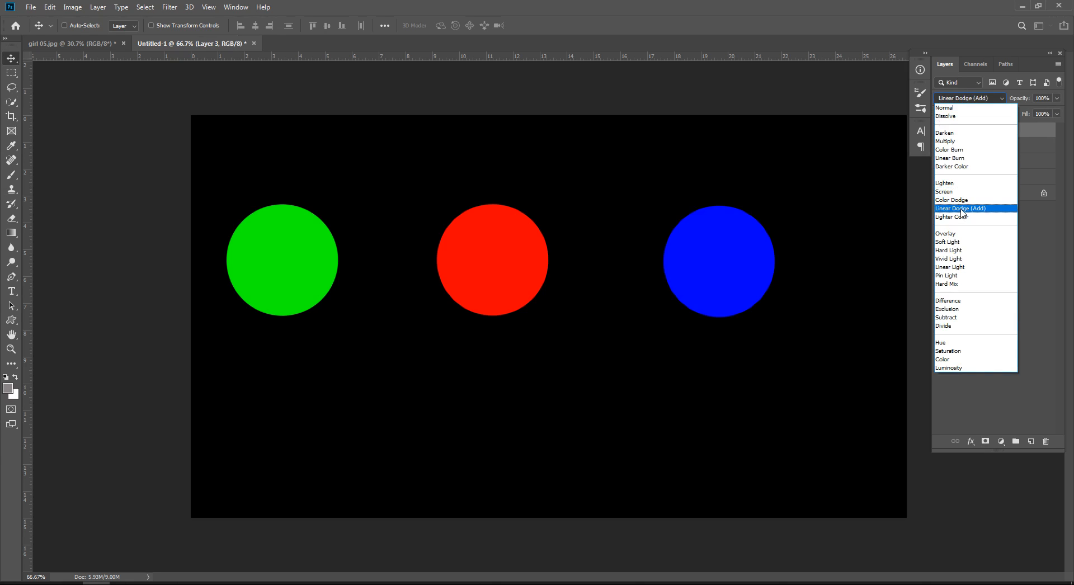
click(1025, 217)
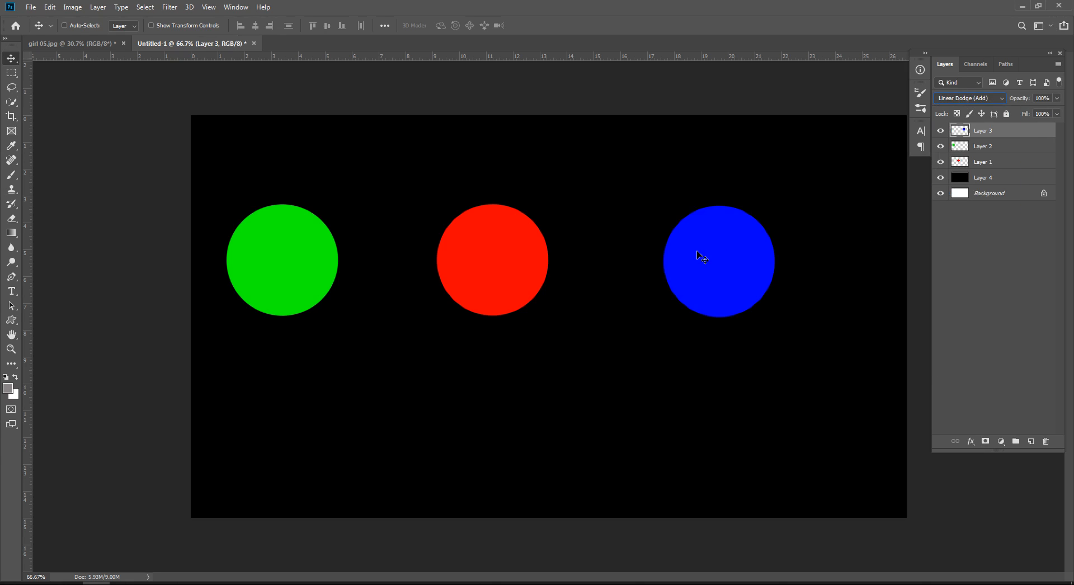
drag(309, 263, 434, 263)
drag(725, 271, 582, 270)
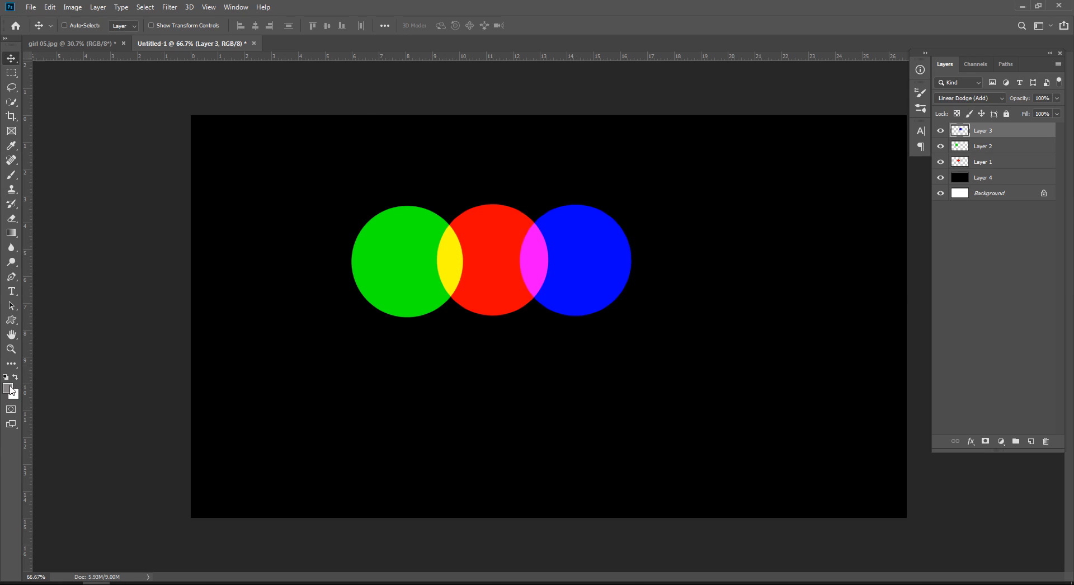
Step: Sample the yellow and magenta overlaps in the foreground Color Picker to inspect their RGB values, and cancel without changing the color
click(8, 389)
click(458, 260)
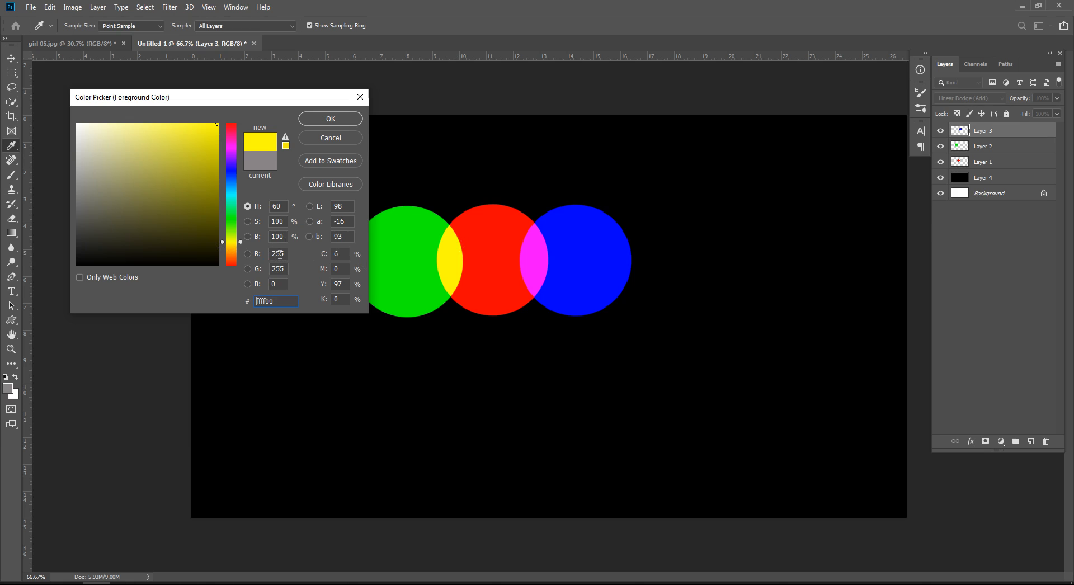
click(537, 252)
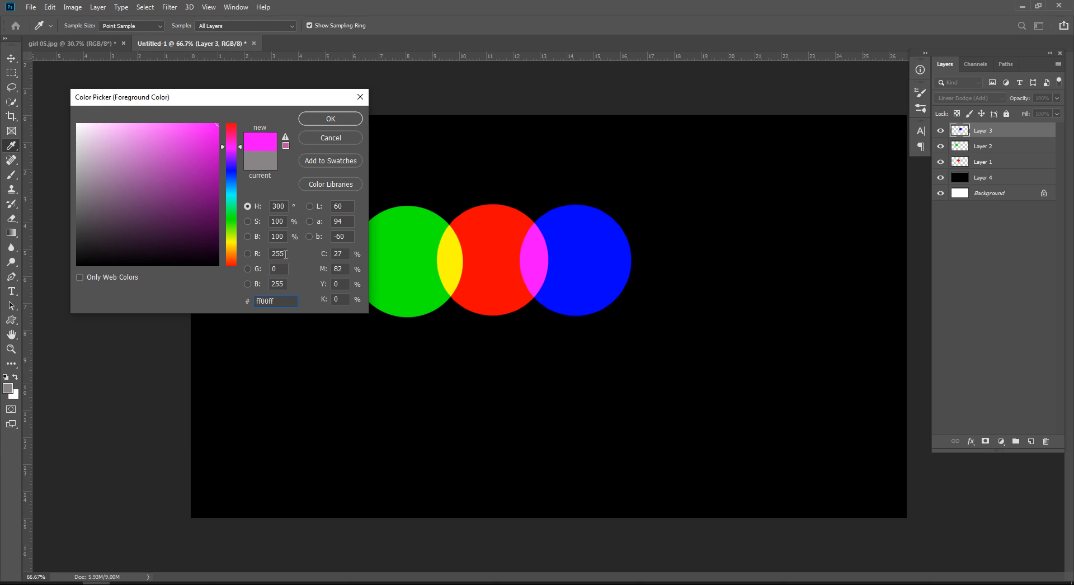
click(341, 141)
key(v)
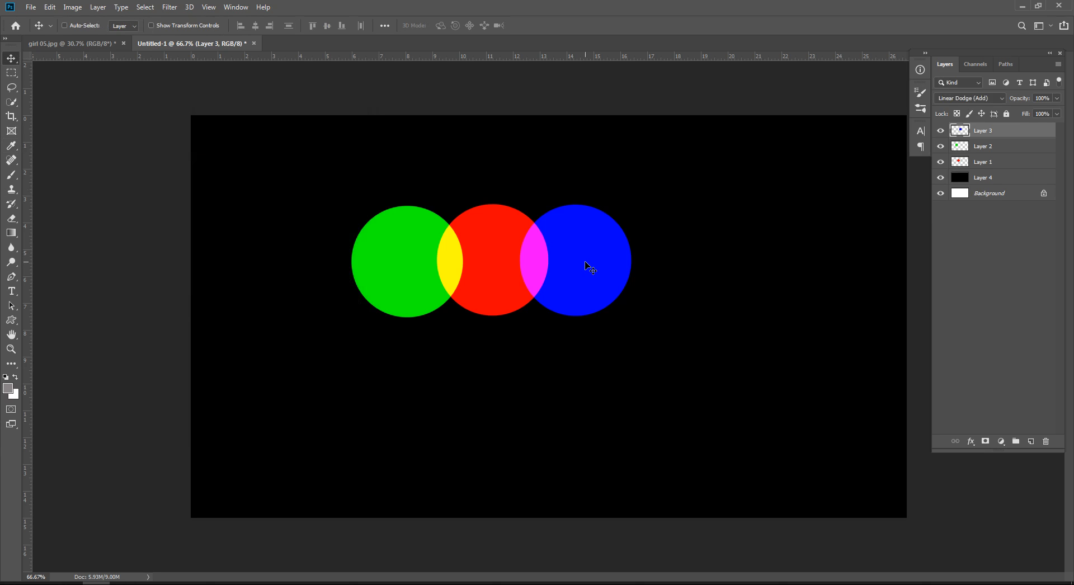
Step: Move the blue and green circles so all three overlap, and inspect the white overlap's RGB values in the Color Picker without keeping the color
drag(578, 244, 525, 252)
drag(411, 263, 466, 284)
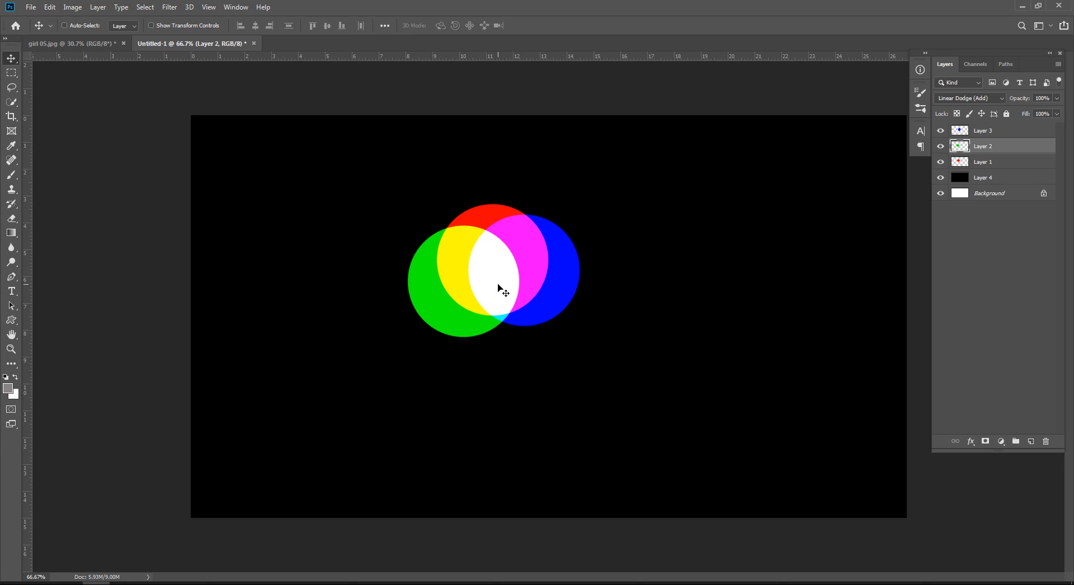
click(9, 391)
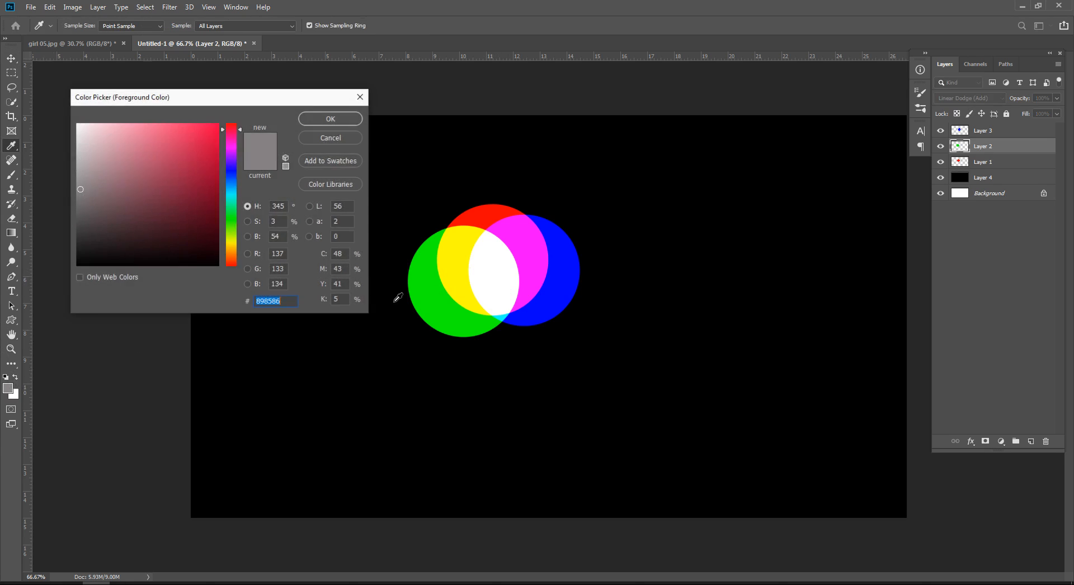
click(490, 271)
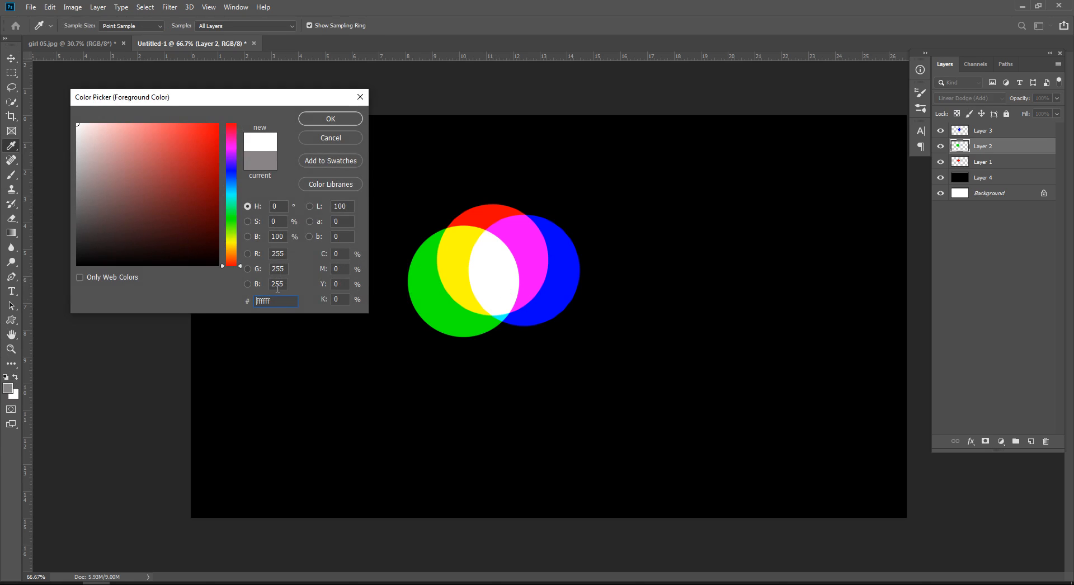
click(341, 143)
key(v)
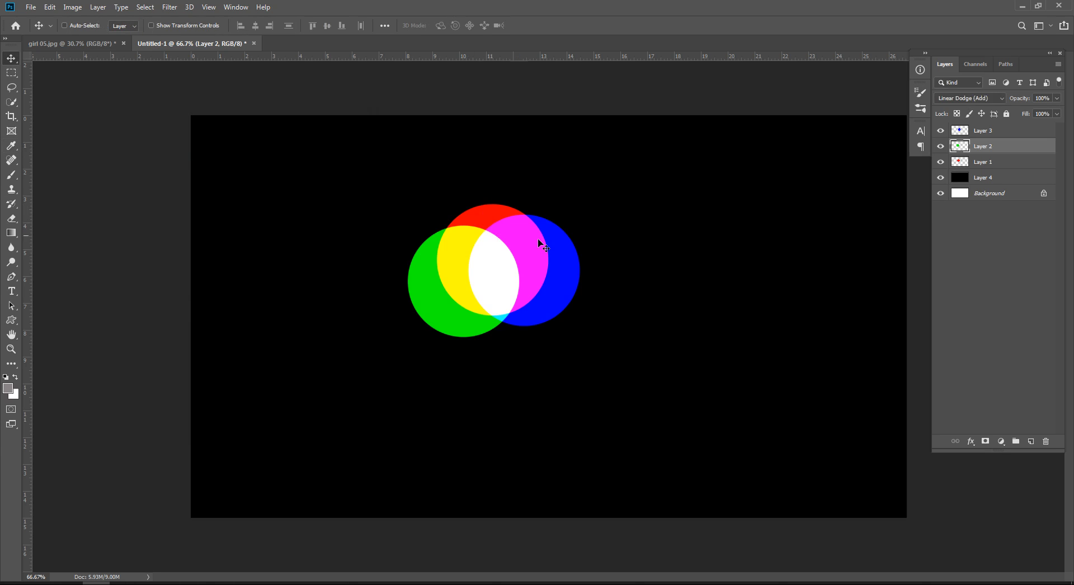
Step: Move the blue and green circles apart to opposite sides of the red circle
drag(557, 263, 659, 260)
drag(469, 282, 352, 266)
drag(638, 272, 643, 270)
Step: Return to the girl 05.jpg document and add a Curves adjustment layer above Layer 1
click(86, 45)
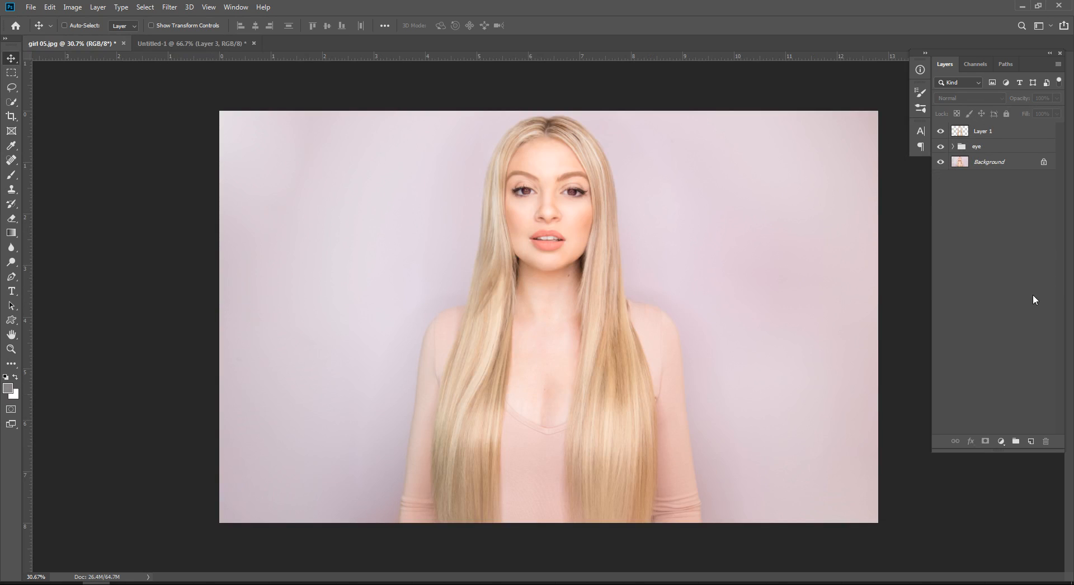
click(1001, 441)
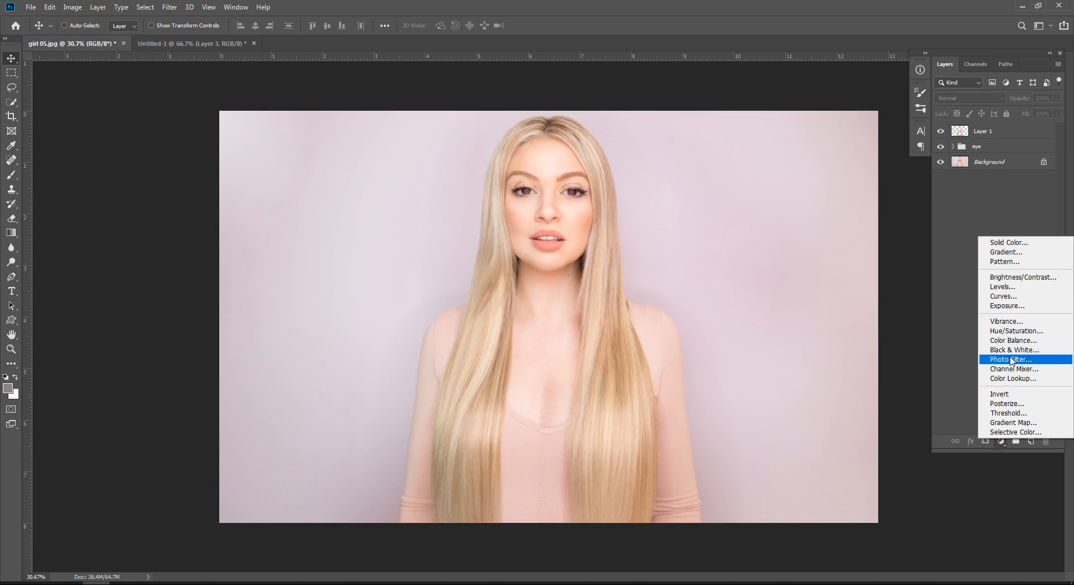
click(1004, 298)
Step: Raise the midtones of the Red channel in the Curves adjustment
click(812, 215)
click(807, 233)
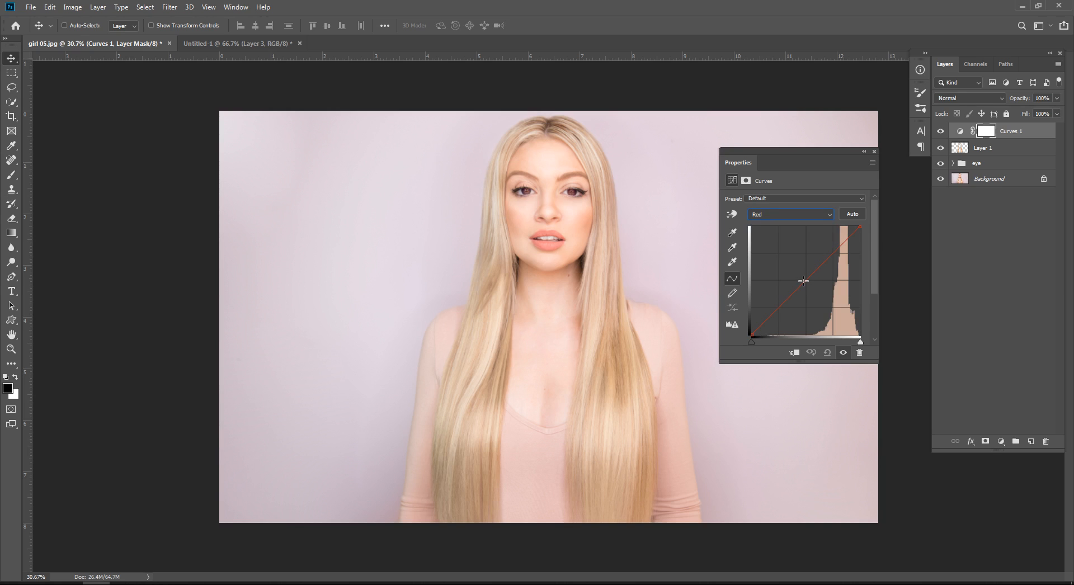
drag(803, 280, 797, 275)
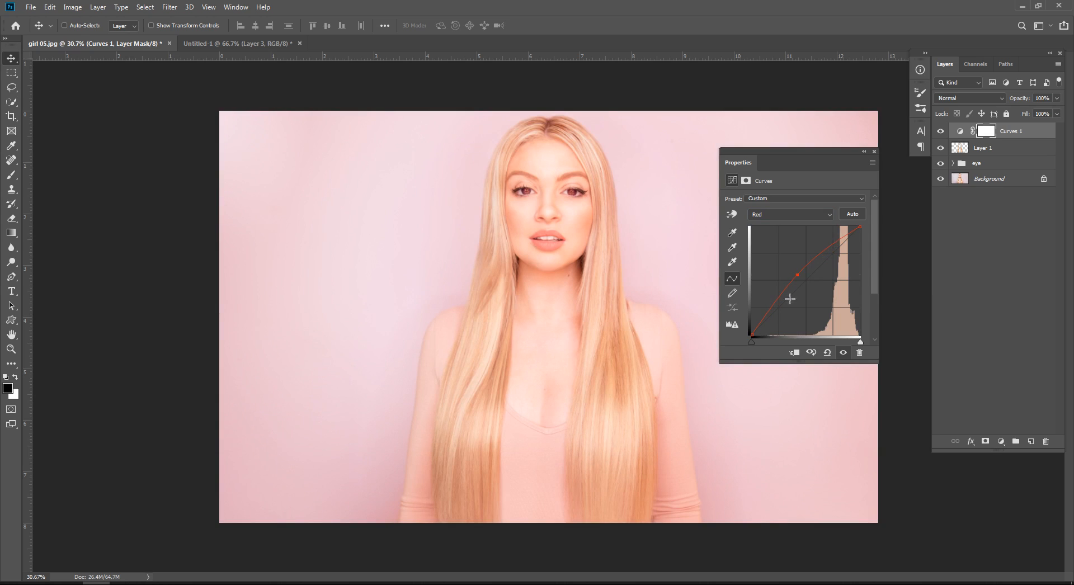
Step: Clip the Curves adjustment to Layer 1, resetting its curve and raising the RGB midtones
click(794, 352)
click(826, 352)
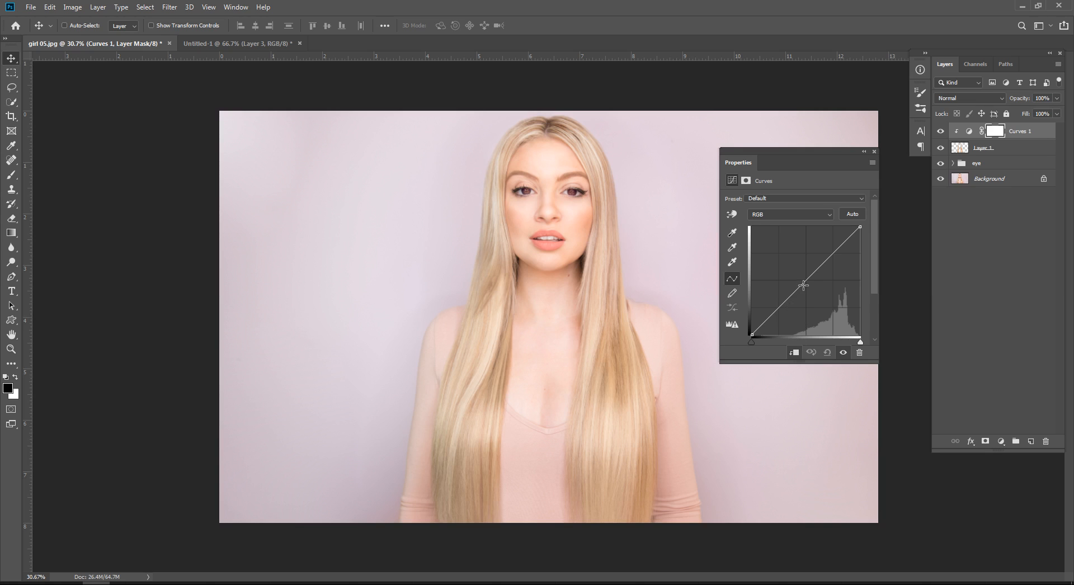
drag(798, 288, 797, 278)
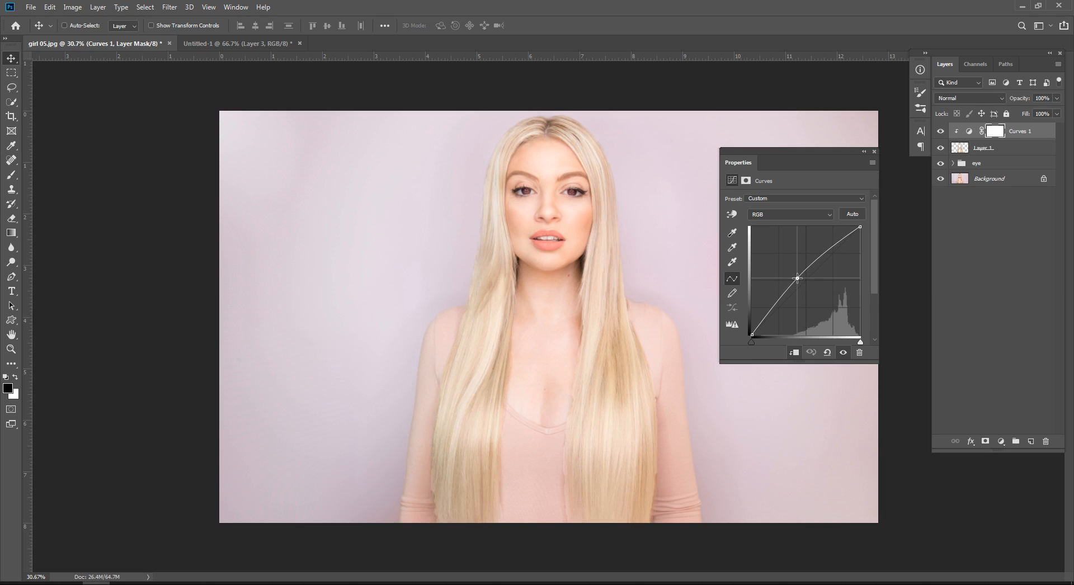
Step: Reset the Curves adjustment to its default and raise the midtones of the Red channel
click(826, 352)
click(793, 216)
click(788, 239)
click(787, 215)
click(785, 232)
drag(799, 289, 794, 276)
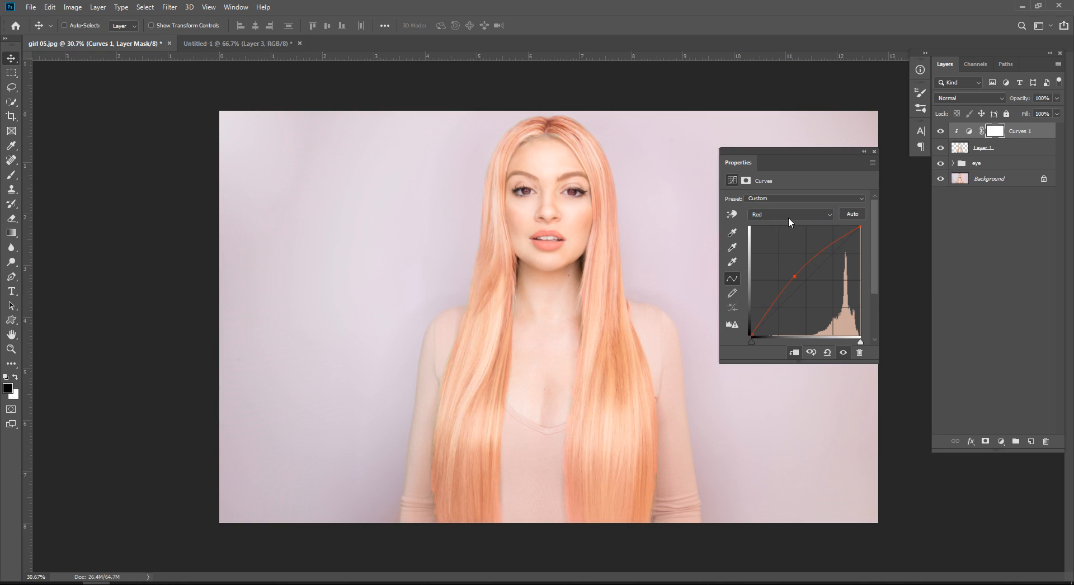
Step: Raise the midtones of the Green channel in the Curves adjustment to turn the hair golden yellow
click(764, 215)
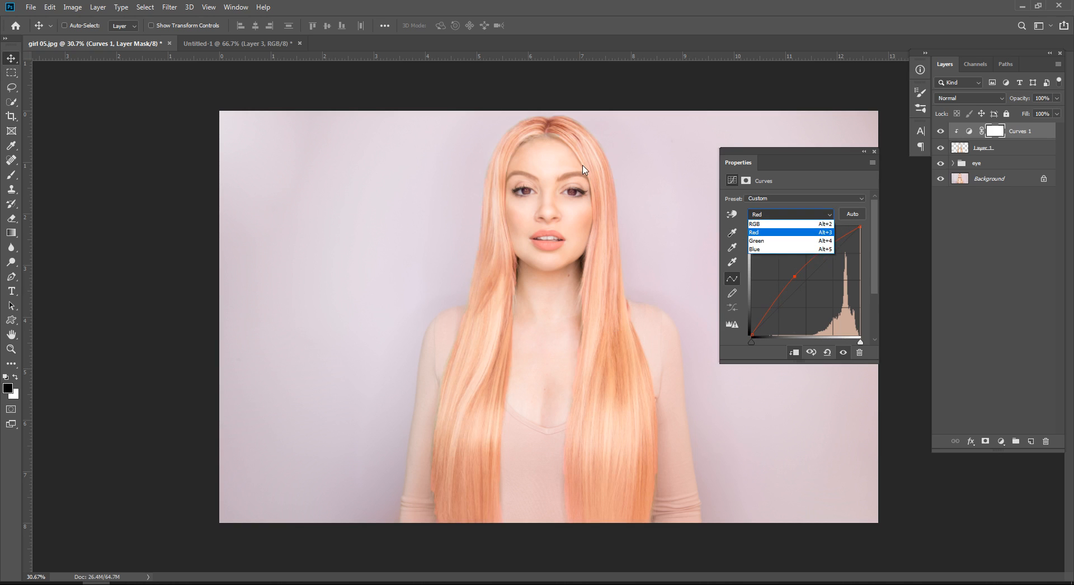
click(797, 241)
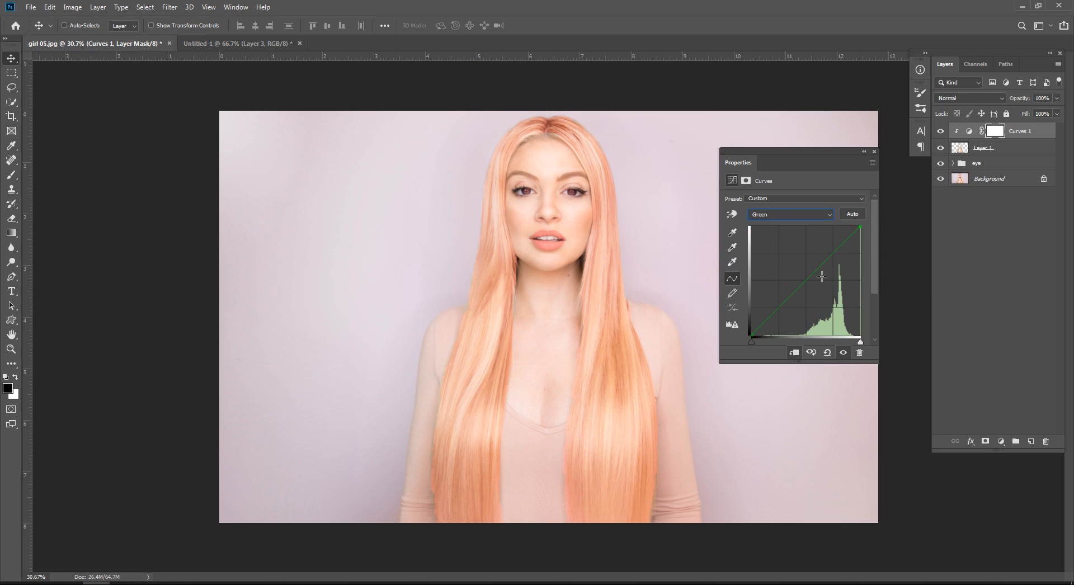
drag(799, 283, 794, 280)
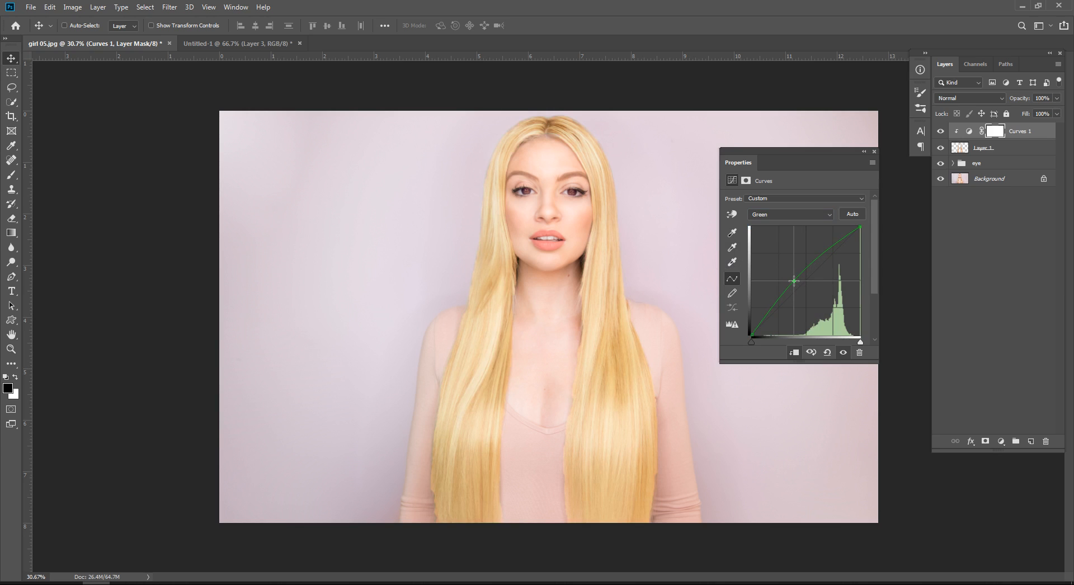
Step: In Untitled-1, move the green circle so it partly overlaps the red circle, and return to girl 05.jpg
click(787, 214)
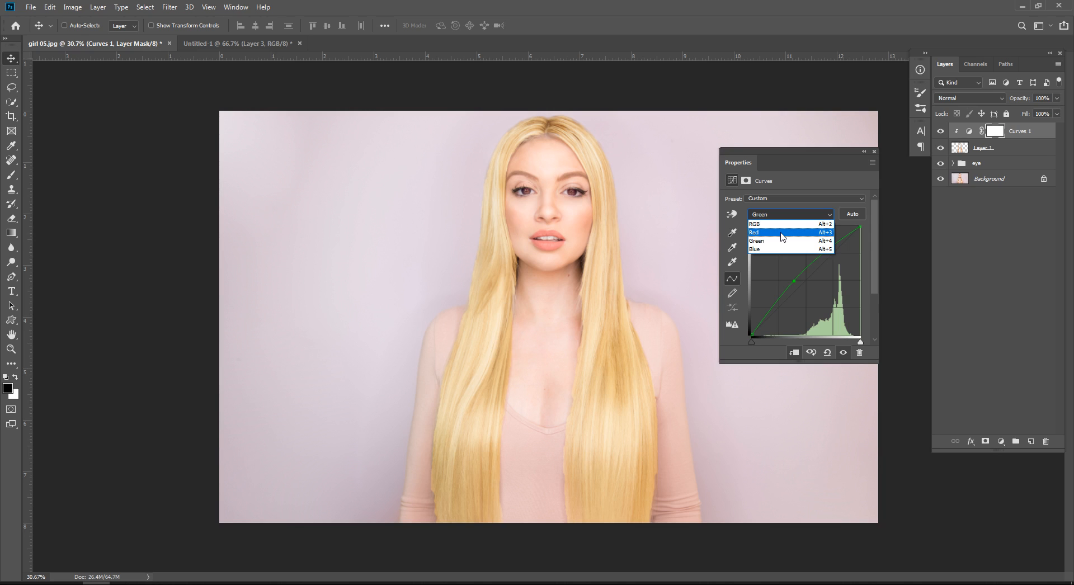
click(216, 50)
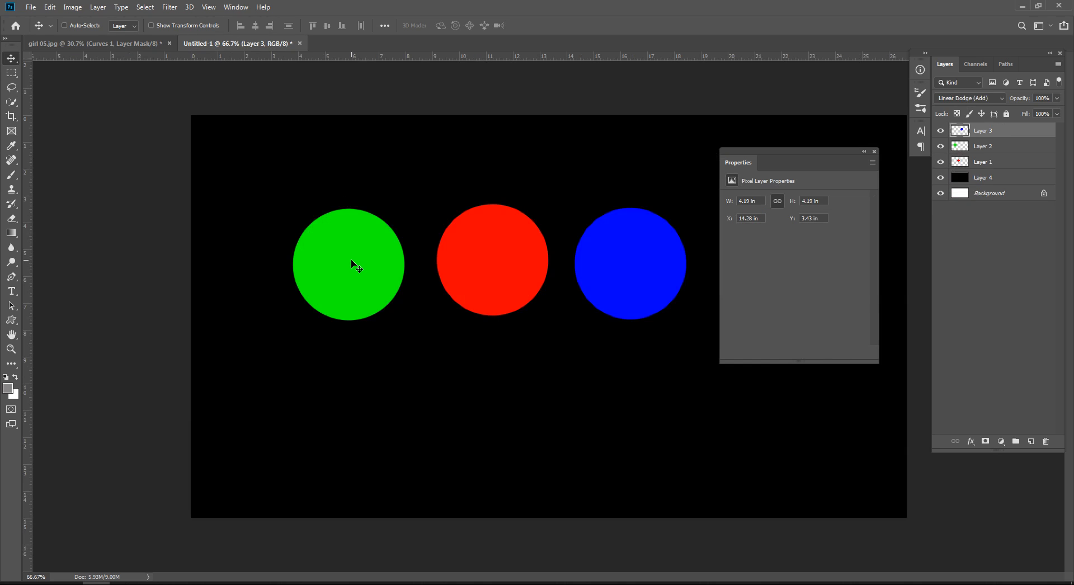
drag(354, 263, 437, 264)
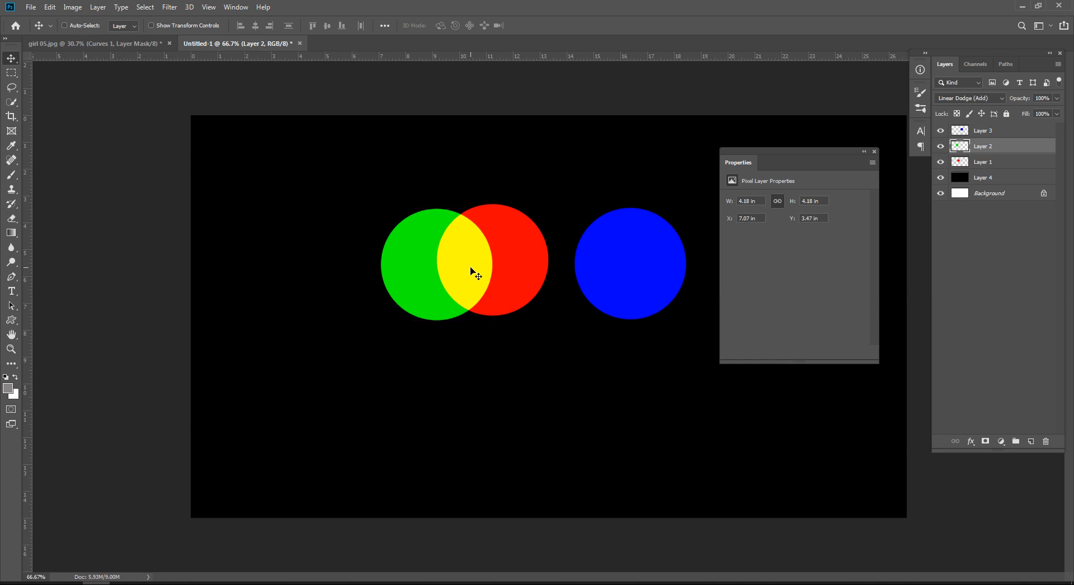
click(80, 47)
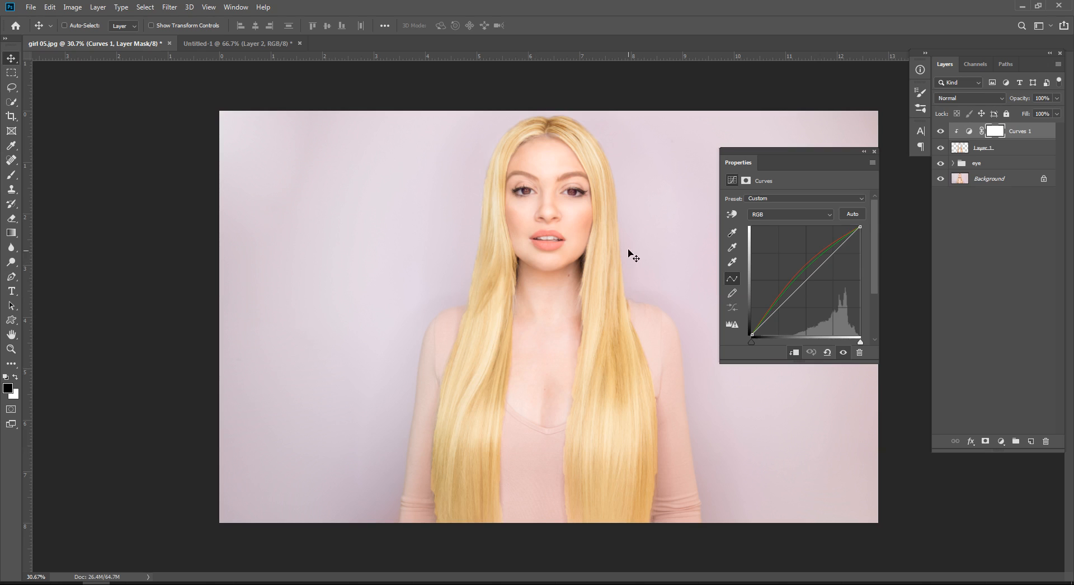
Step: Raise the Blue channel's midtones in the Curves adjustment and compare the hair with the adjustment hidden and shown
click(782, 215)
click(774, 250)
drag(801, 284, 795, 278)
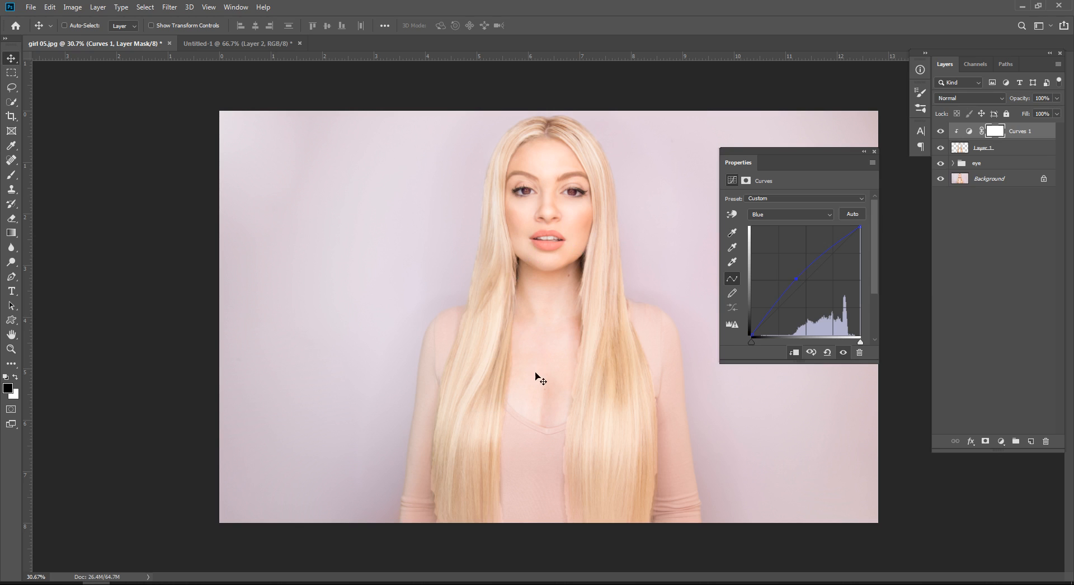
click(842, 353)
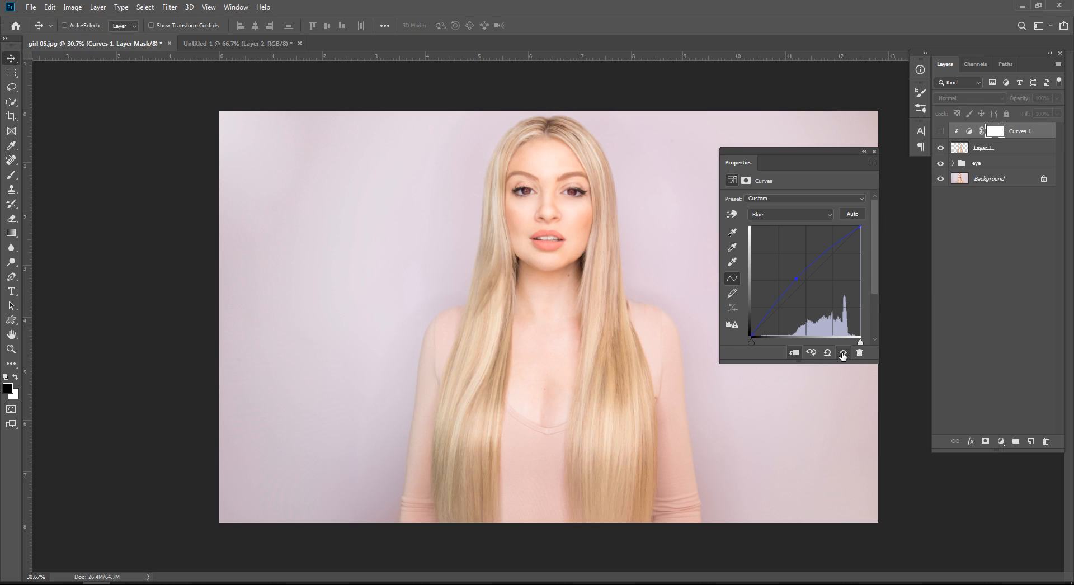
click(842, 353)
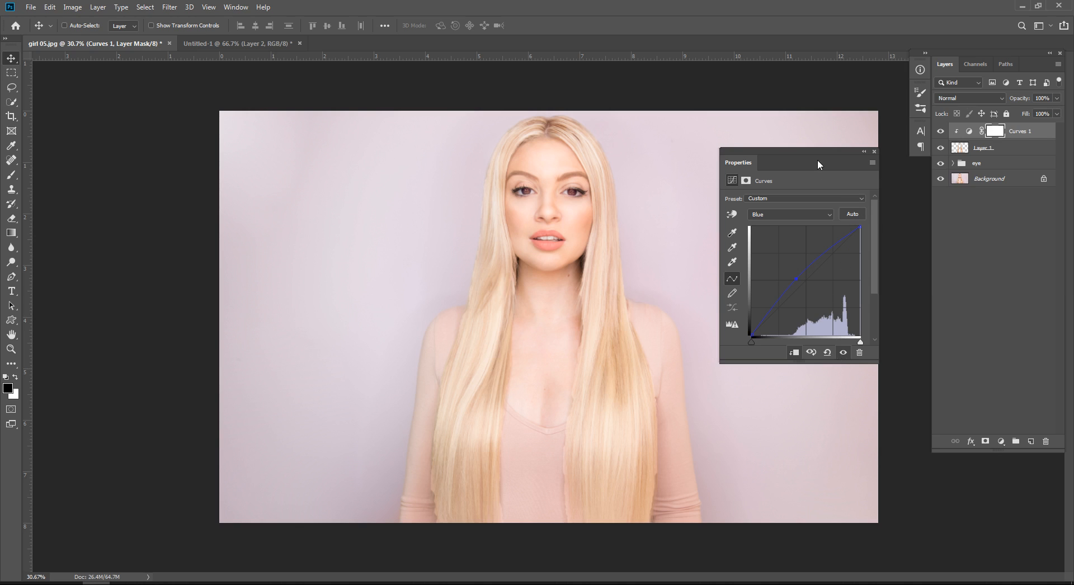
Step: Move the Curves properties slightly away from the layer list and reset all channel curves to default
drag(812, 156, 794, 144)
click(810, 340)
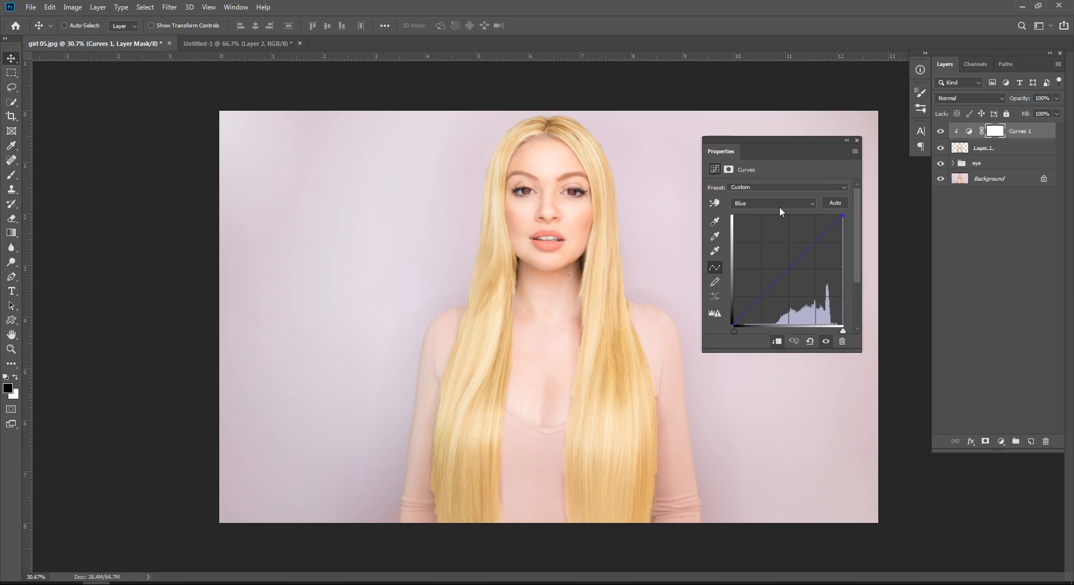
click(809, 340)
Step: Raise the Red channel's midtones in the reset Curves adjustment to tint the hair peach
click(771, 203)
click(773, 204)
click(774, 205)
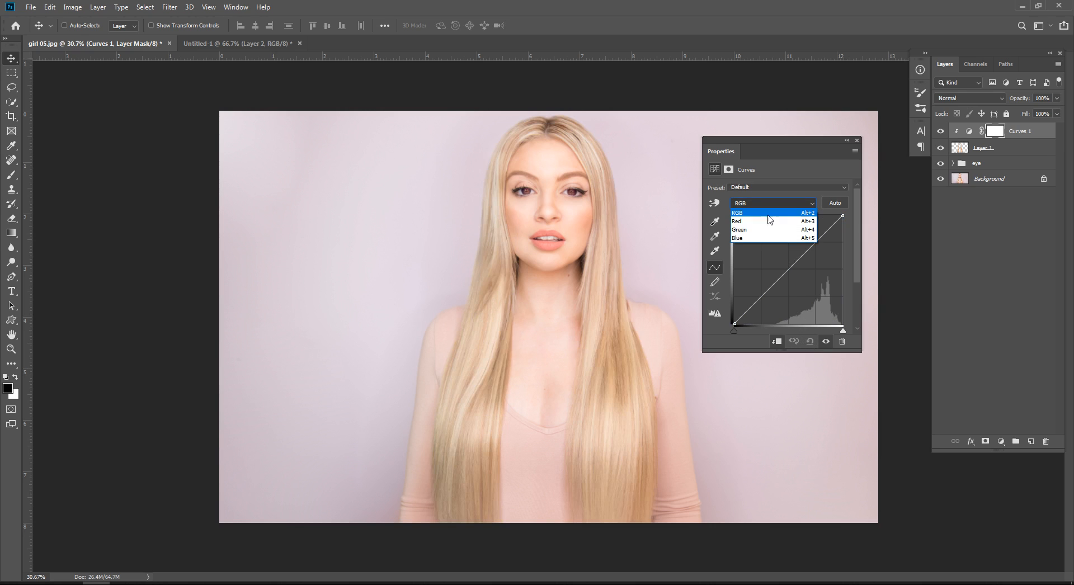
click(768, 212)
click(774, 207)
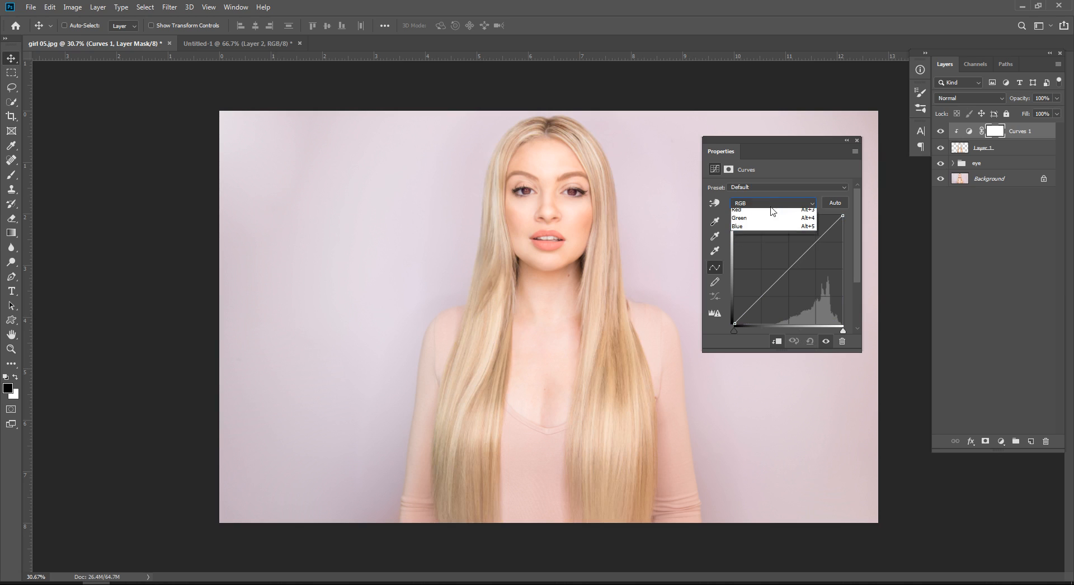
click(771, 215)
drag(787, 267, 779, 256)
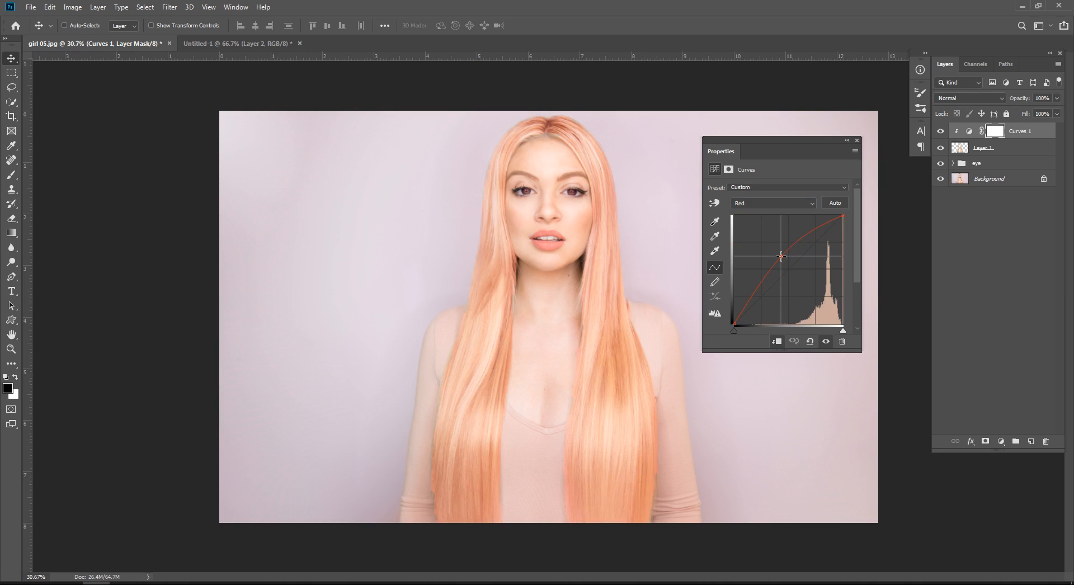
Step: Raise the Green channel's midtones moderately so the hair shifts from peach towards yellow
click(771, 205)
click(767, 230)
drag(787, 270, 778, 263)
Step: Lower the Blue channel's midtones well below the diagonal to give the hair a vivid yellow color
click(763, 201)
click(756, 236)
mouse_move(788, 273)
mouse_down()
mouse_move(795, 284)
mouse_move(762, 257)
mouse_move(770, 266)
mouse_up()
click(771, 203)
click(766, 230)
click(762, 203)
click(761, 224)
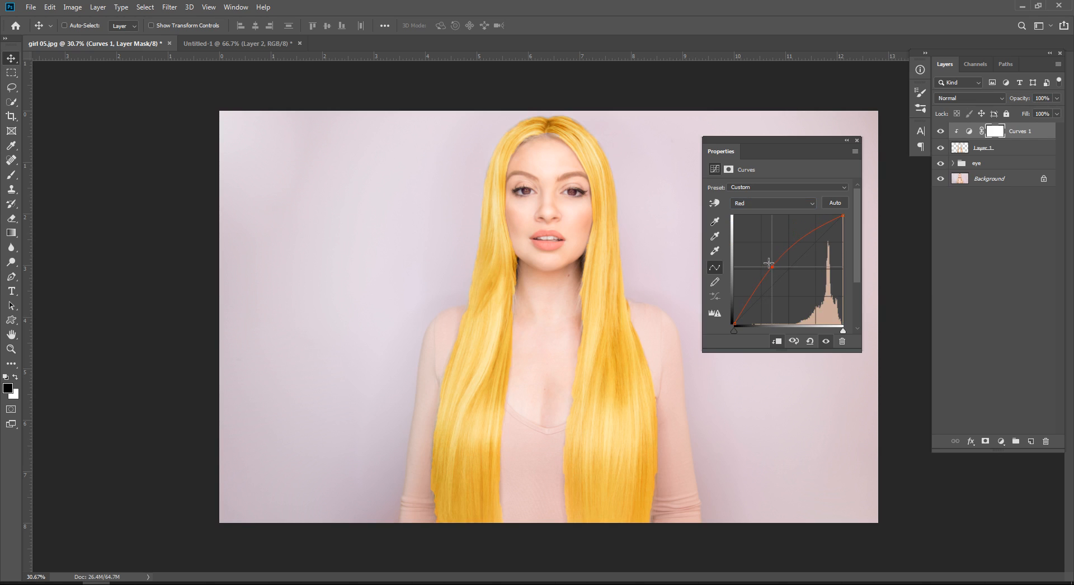
click(750, 203)
click(775, 237)
mouse_move(796, 283)
mouse_down()
mouse_move(778, 266)
mouse_move(797, 283)
mouse_up()
Step: Raise the Red channel's midtones further and lower the Green channel's midtones to turn the hair orange
click(760, 205)
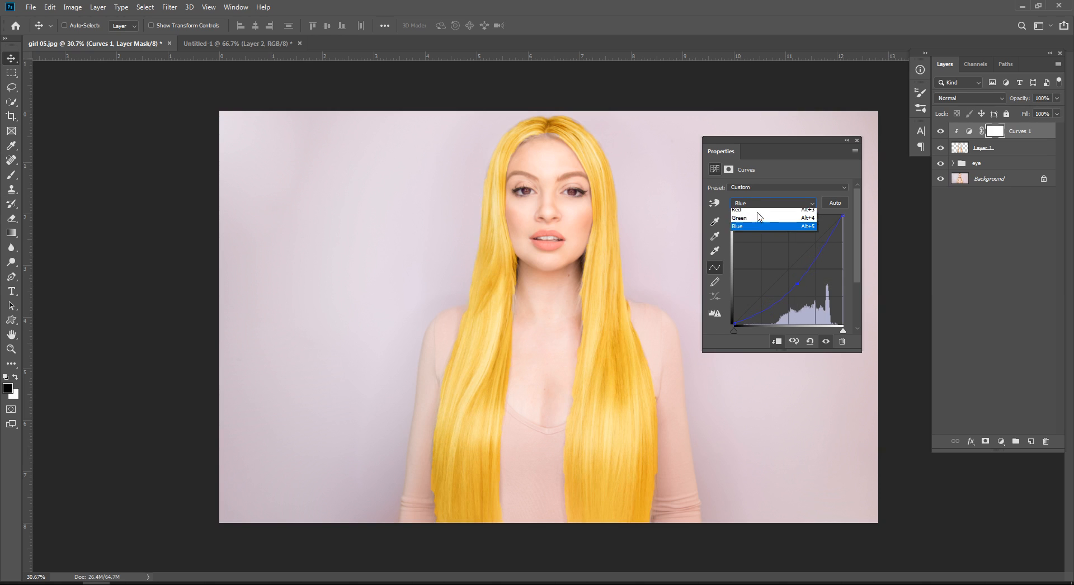
click(757, 219)
drag(771, 264, 768, 260)
click(756, 206)
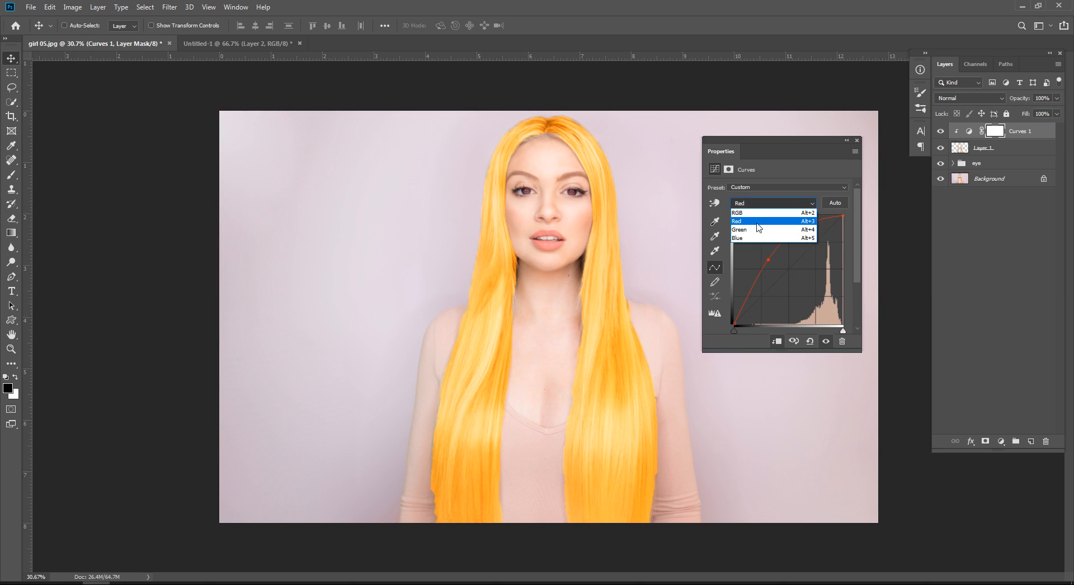
click(758, 226)
mouse_move(778, 273)
mouse_down()
mouse_move(774, 261)
mouse_move(786, 277)
mouse_up()
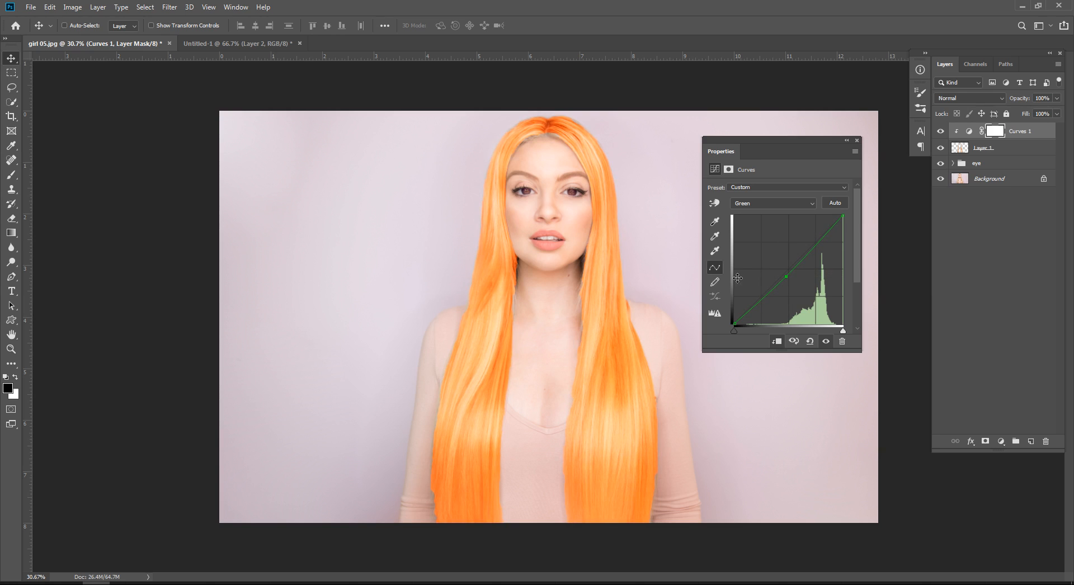
Step: Switch to Chrome, search Google for "ginger color" in a new tab and look through the results
click(69, 584)
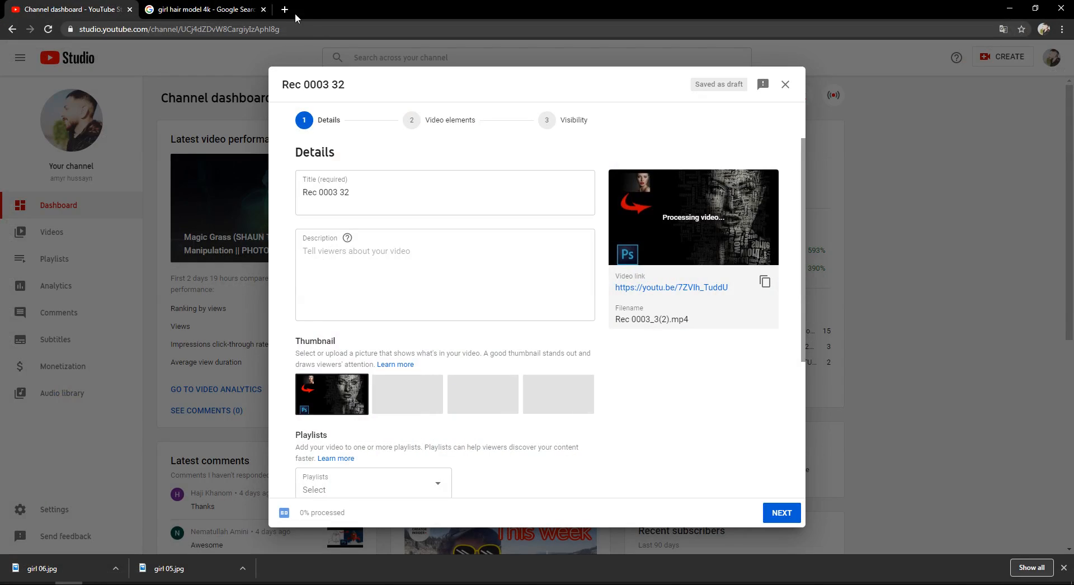
click(284, 10)
click(285, 28)
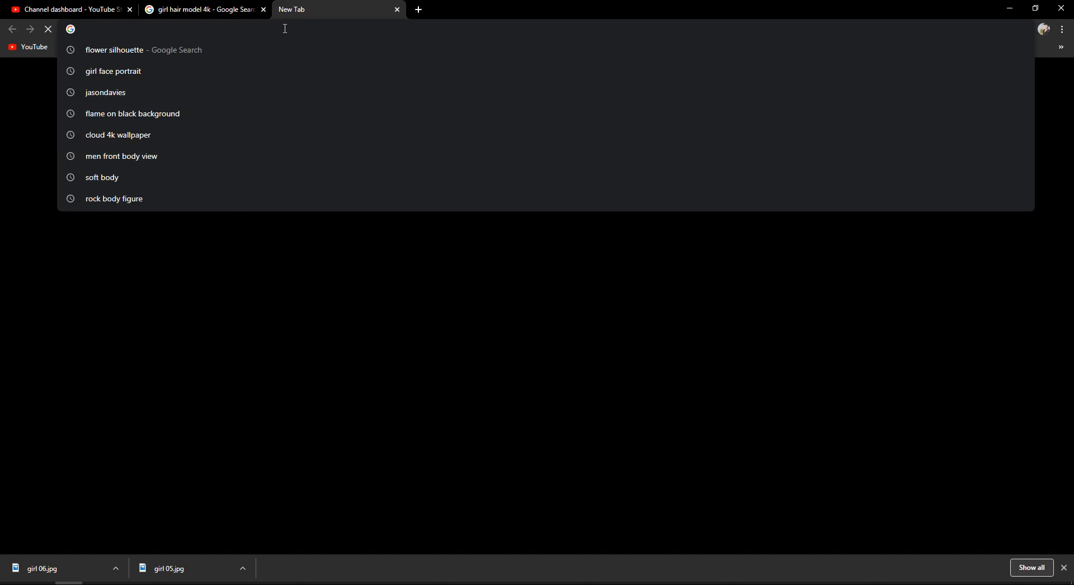
text(ginger color)
key(Return)
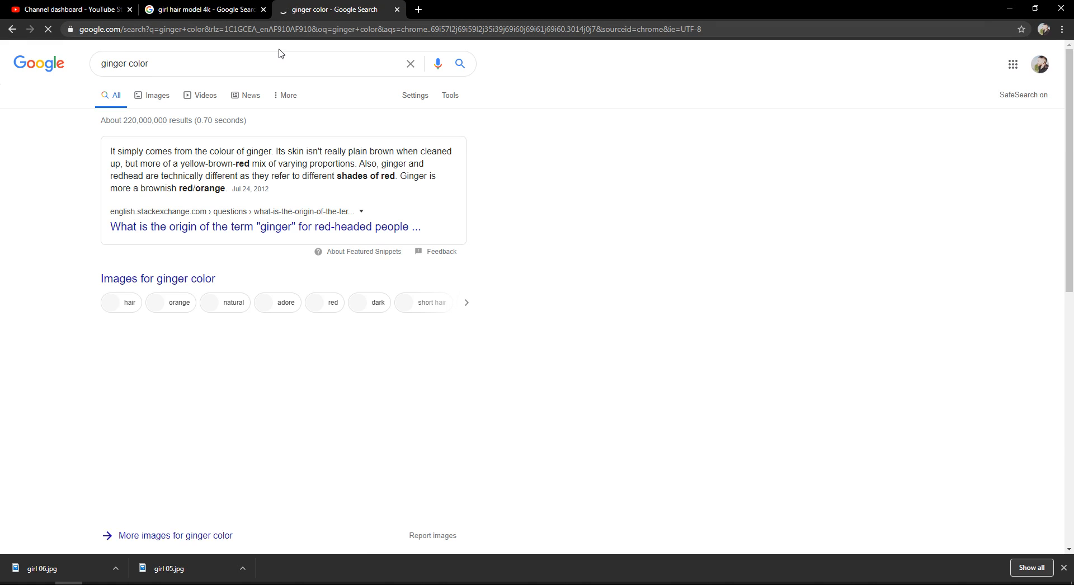
scroll(374, 363, down, 4)
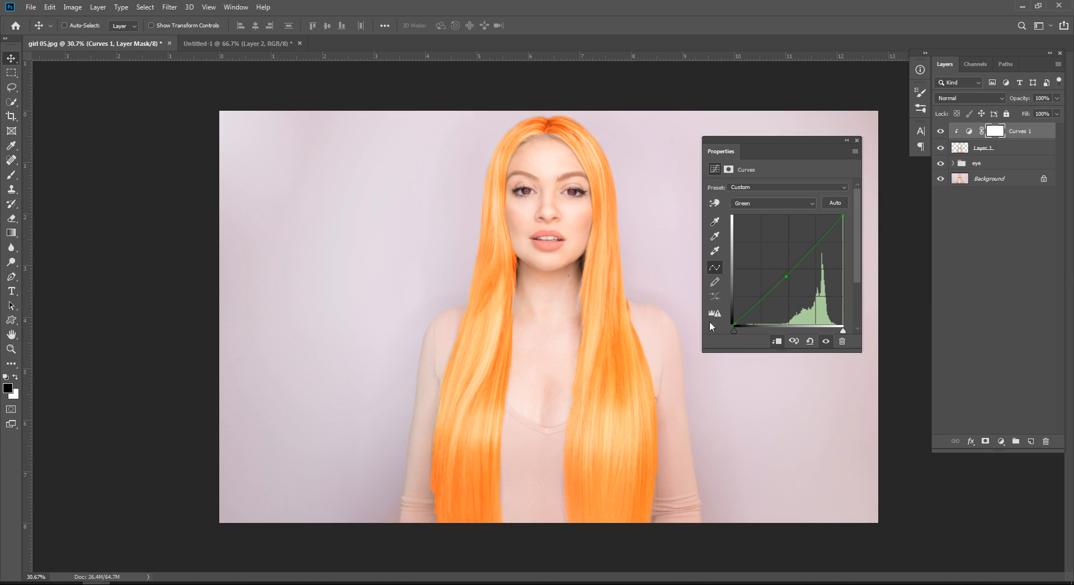
Step: Return to girl 05.jpg in Photoshop, reset the Curves adjustment and raise the Blue channel's midtones
click(809, 340)
click(782, 203)
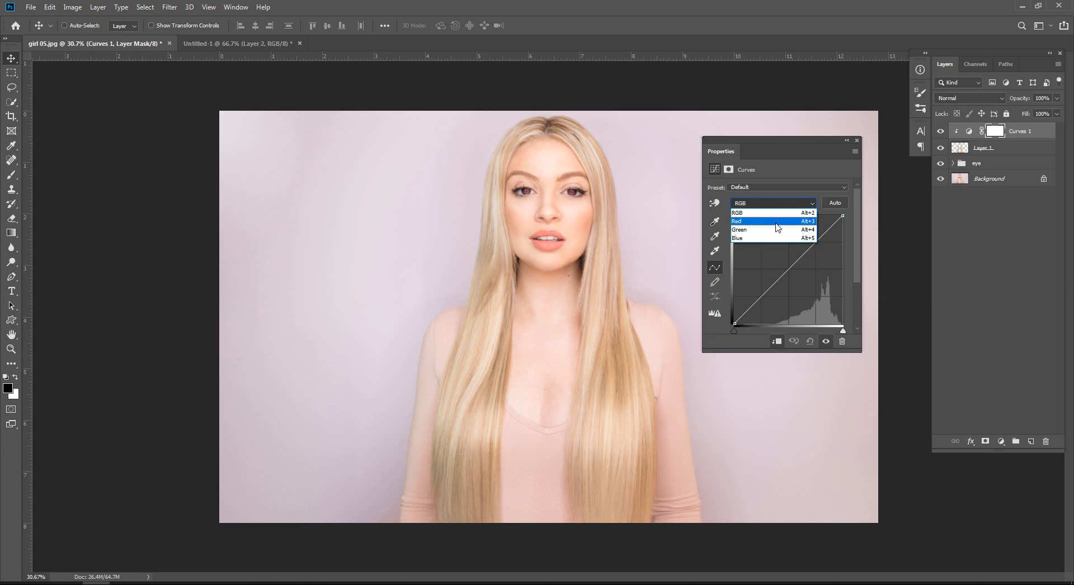
click(772, 244)
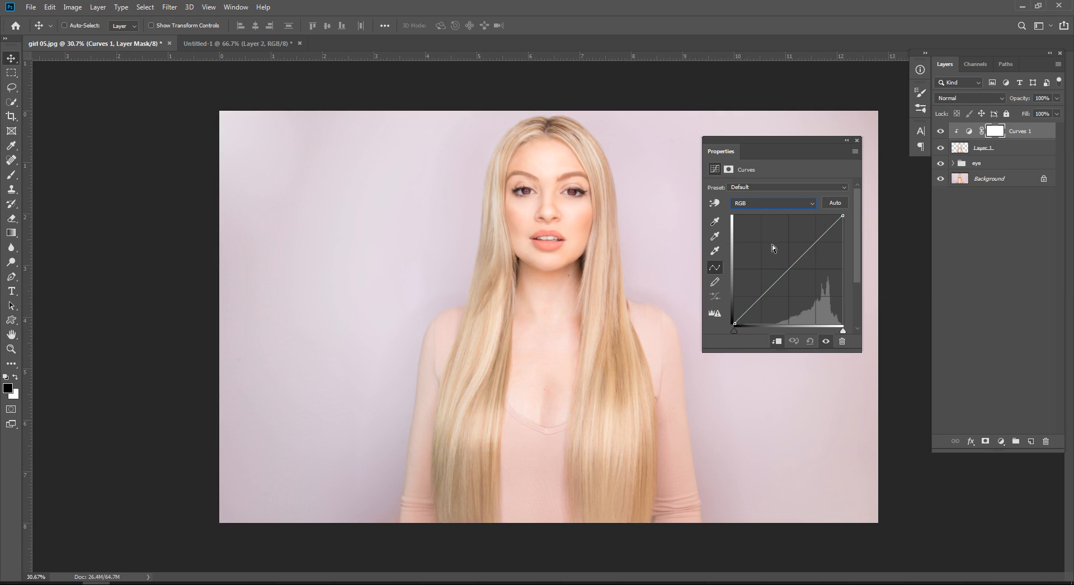
click(786, 272)
click(782, 205)
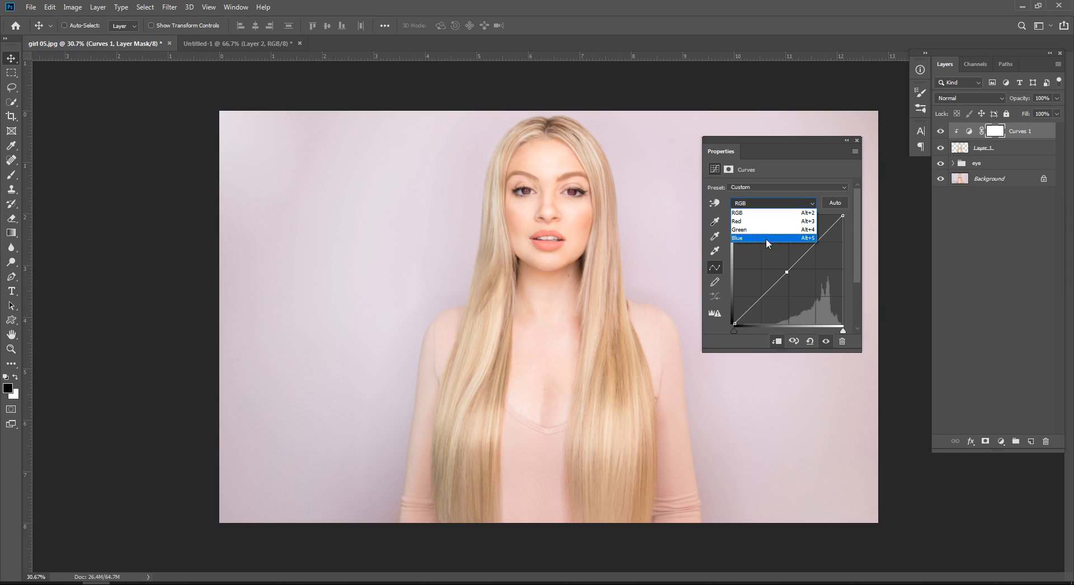
click(766, 237)
drag(785, 271, 781, 261)
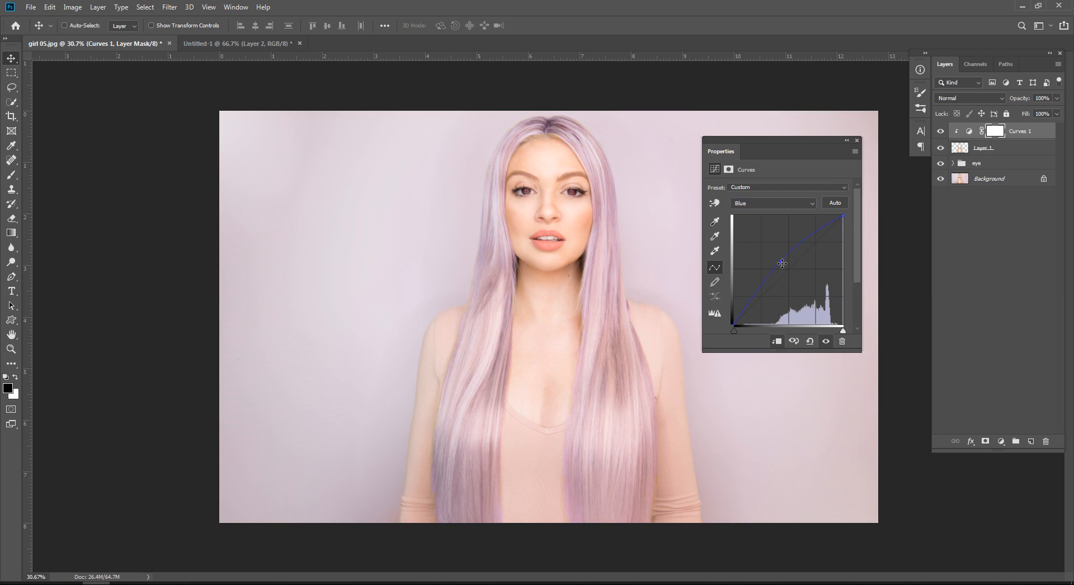
Step: Pull the Red channel's curve almost to the bottom for cyan hair, and bring it back slightly above the diagonal
click(750, 205)
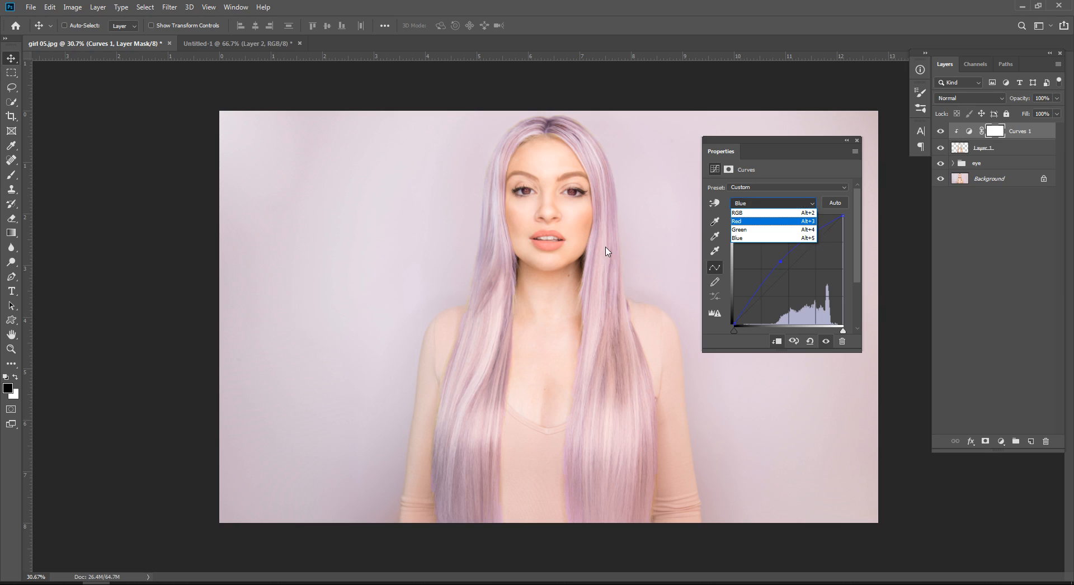
click(737, 222)
drag(790, 266, 827, 320)
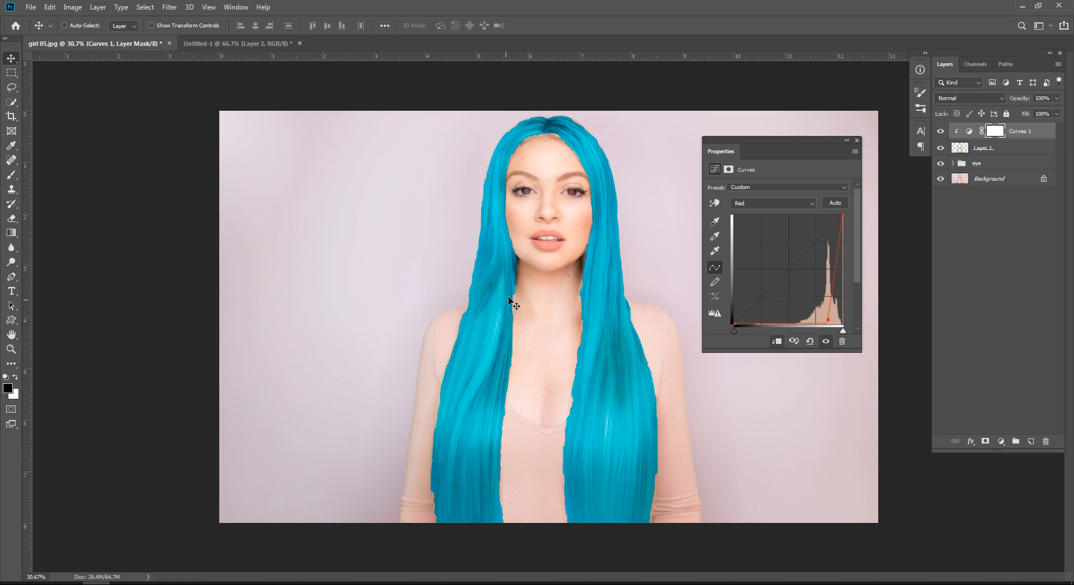
drag(825, 318, 785, 268)
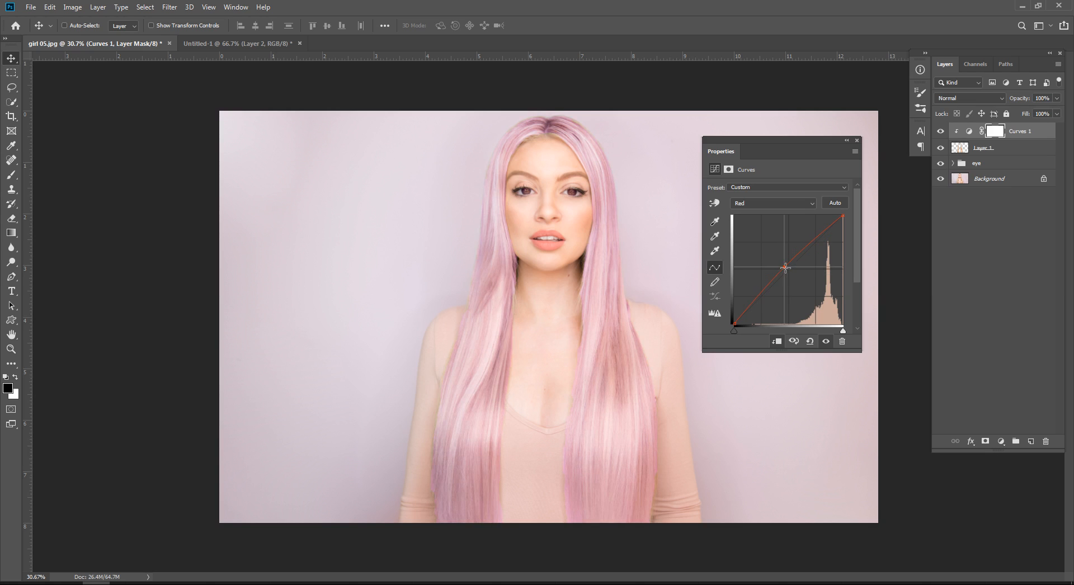
Step: Reset the Curves adjustment and raise the Red channel's midtones slightly
click(810, 341)
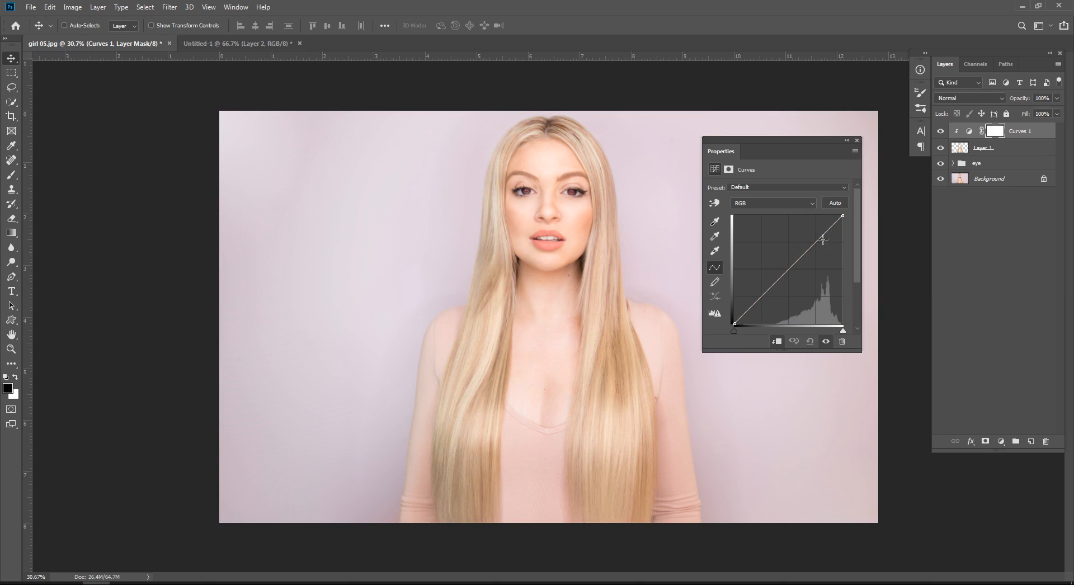
click(777, 205)
click(774, 221)
drag(783, 273, 782, 267)
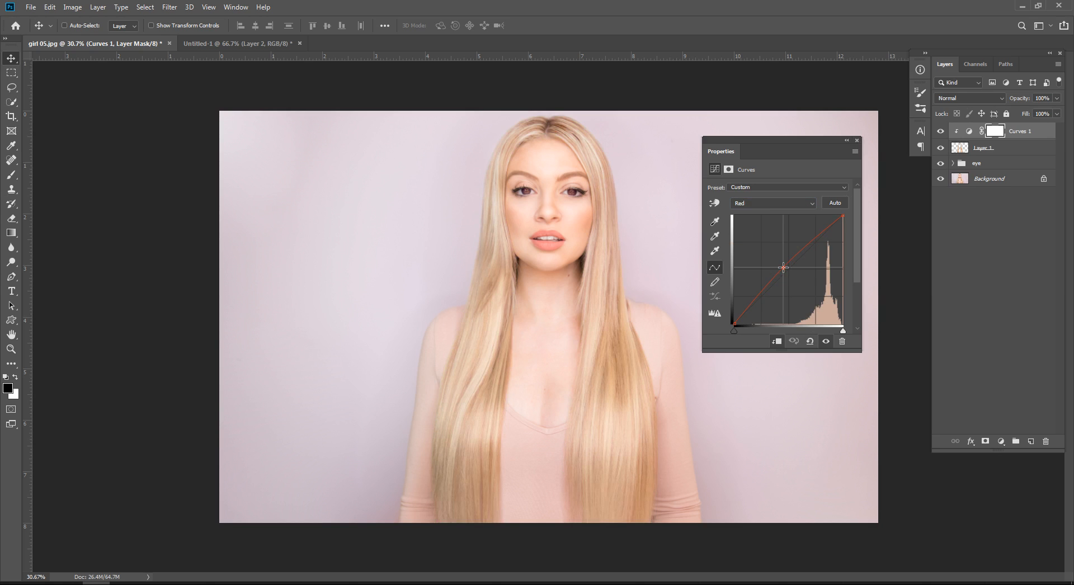
Step: Lower the Blue channel's midtones slightly below the diagonal in the Curves adjustment
click(766, 206)
click(767, 237)
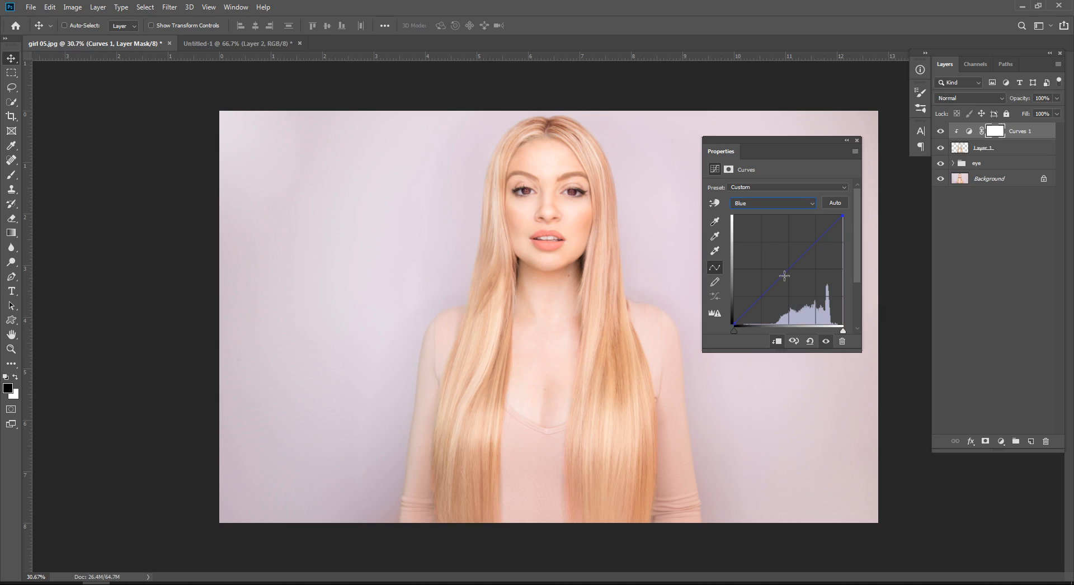
click(790, 276)
Step: Lower the Red channel's midtones slightly below the diagonal and switch back to the composite RGB curve
click(759, 202)
click(757, 222)
drag(785, 265, 791, 276)
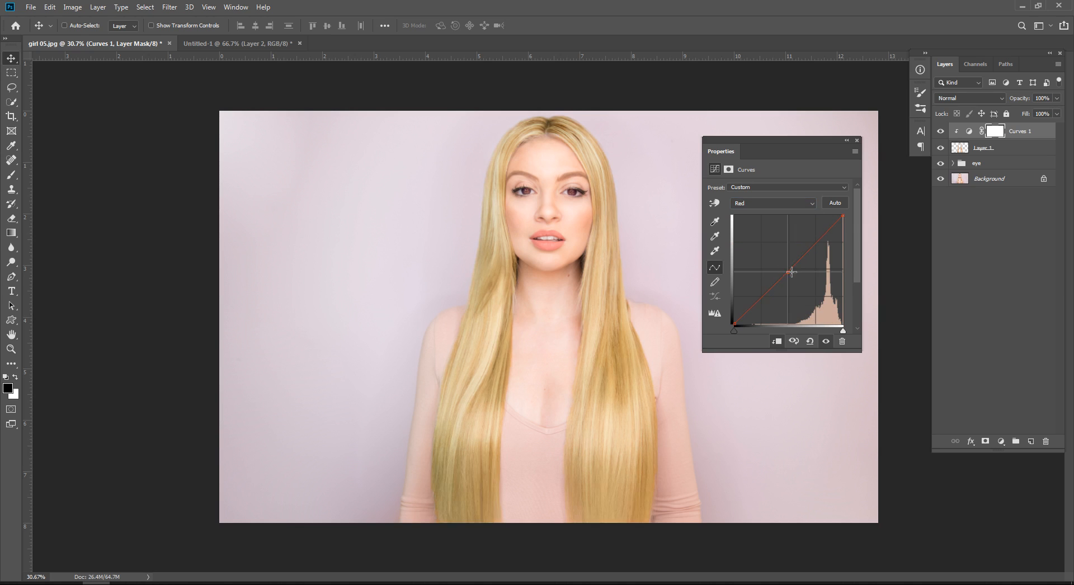
click(780, 203)
click(778, 212)
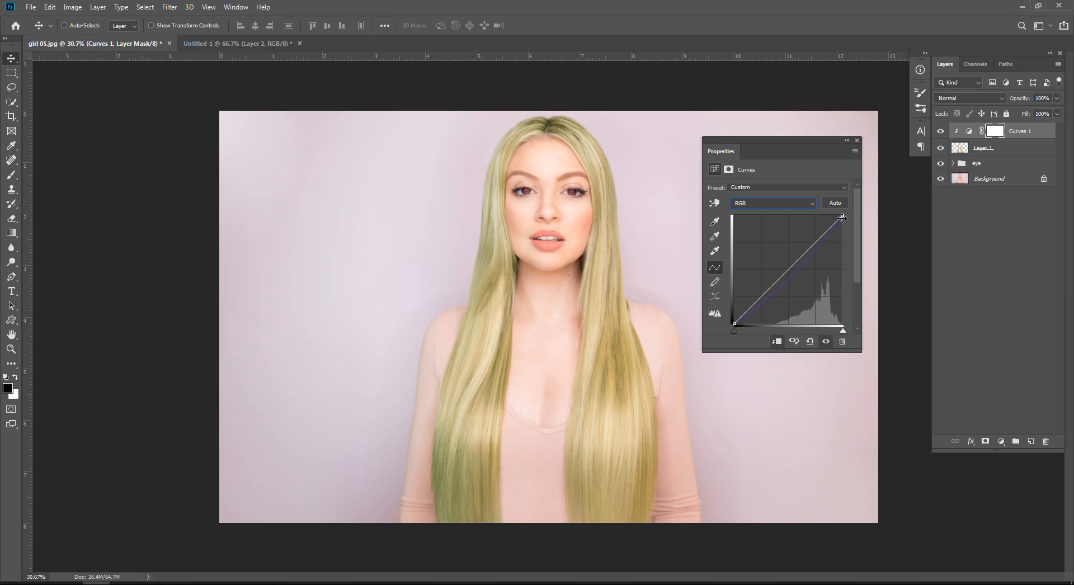
Step: Raise the composite RGB curve's highlights slightly with anchor points in the midtones and shadows, and hide the Curves 1 adjustment
click(787, 267)
drag(816, 240, 812, 241)
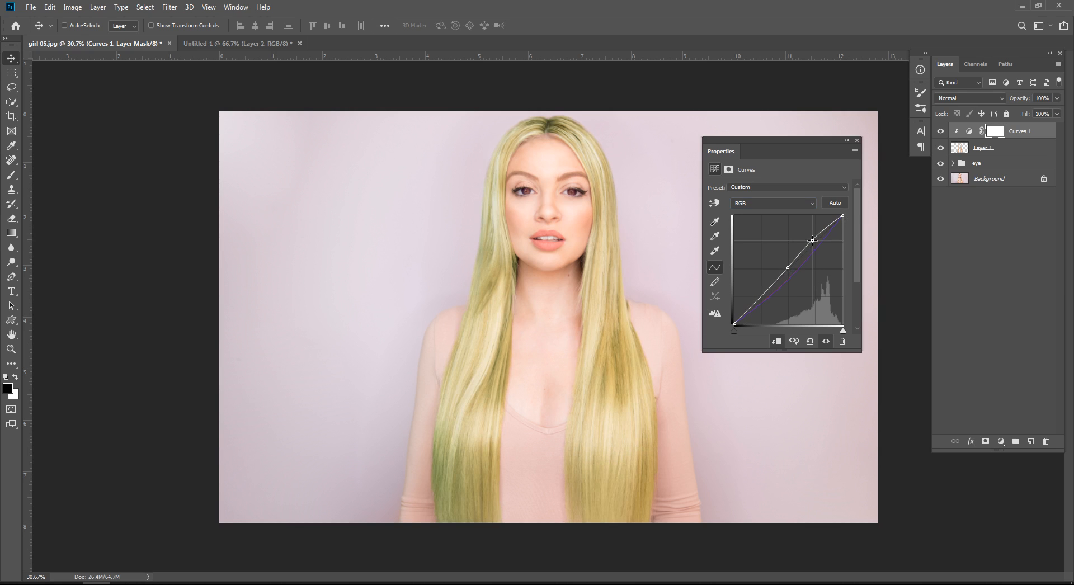
click(763, 295)
click(856, 140)
click(992, 190)
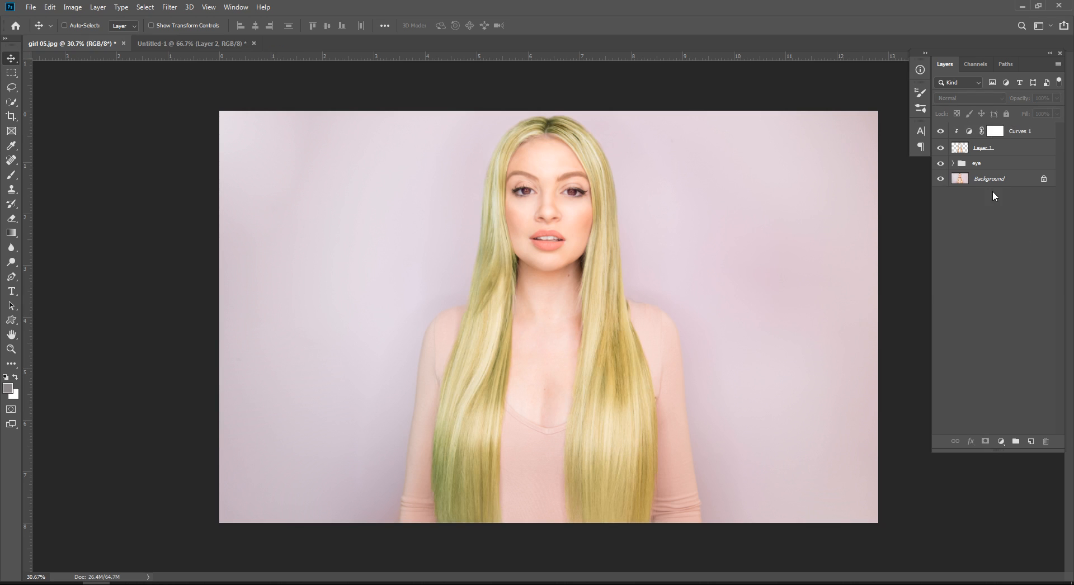
click(941, 132)
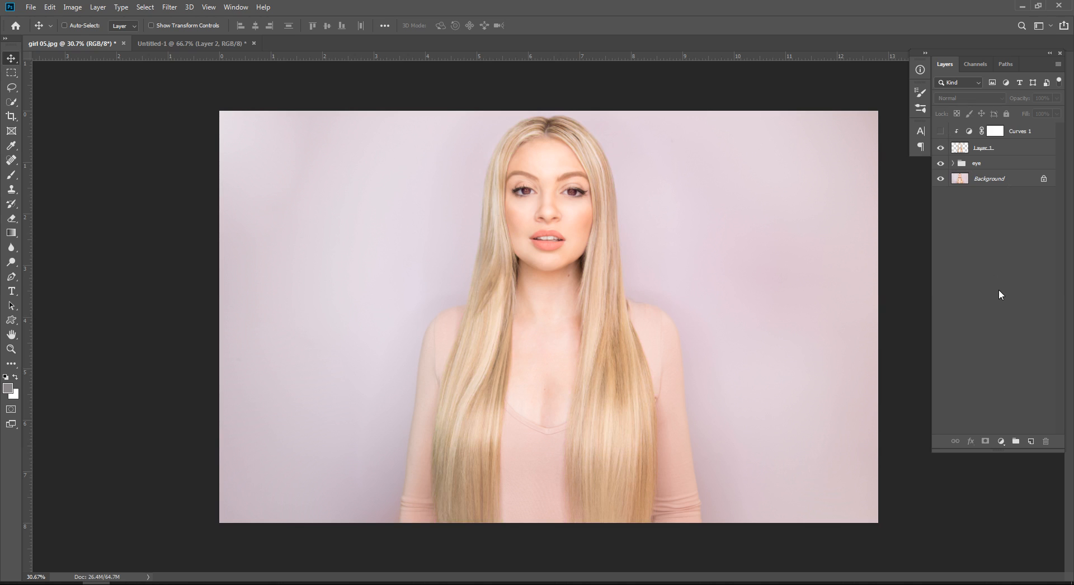
click(1001, 443)
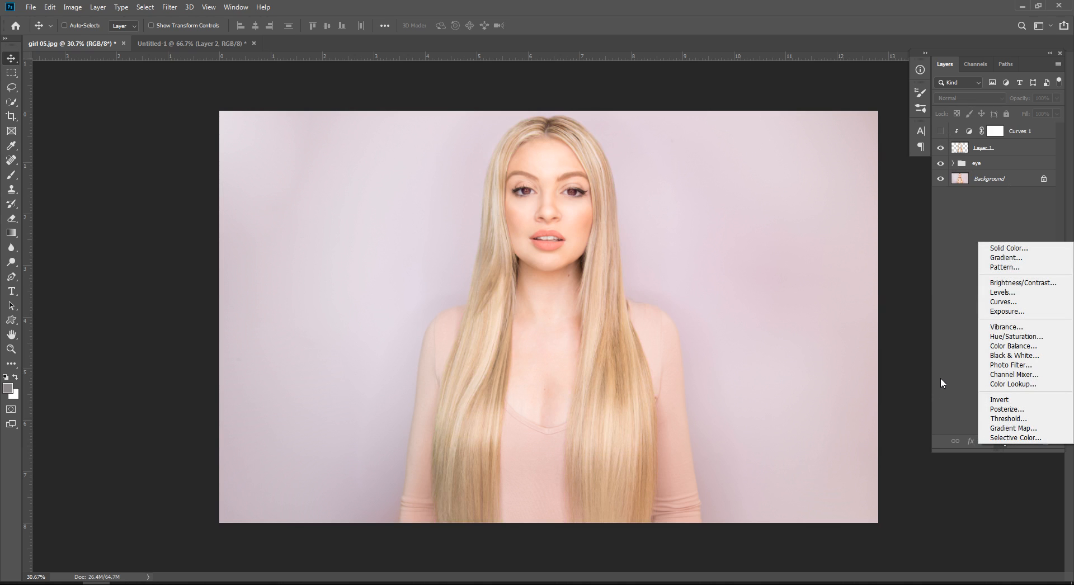
click(1010, 346)
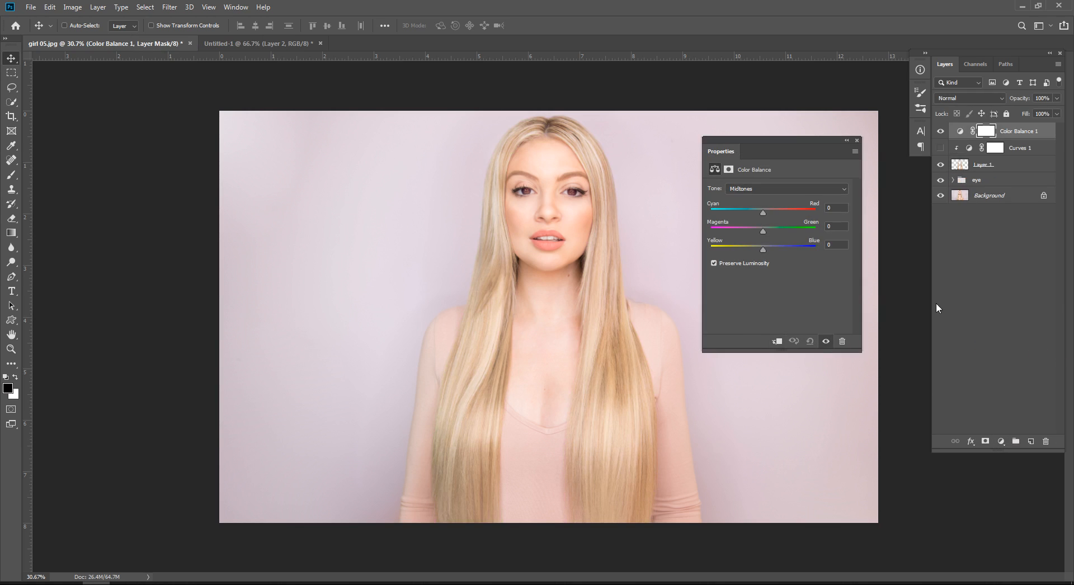
click(841, 341)
key(Return)
Step: Add a Black & White adjustment layer clipped to the hair layer
click(1001, 442)
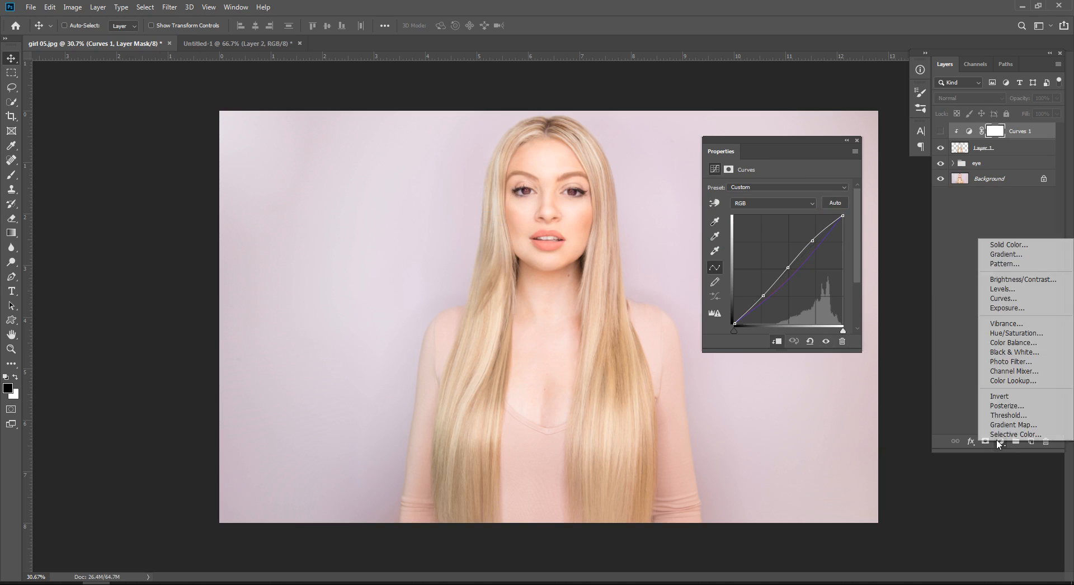
click(1014, 352)
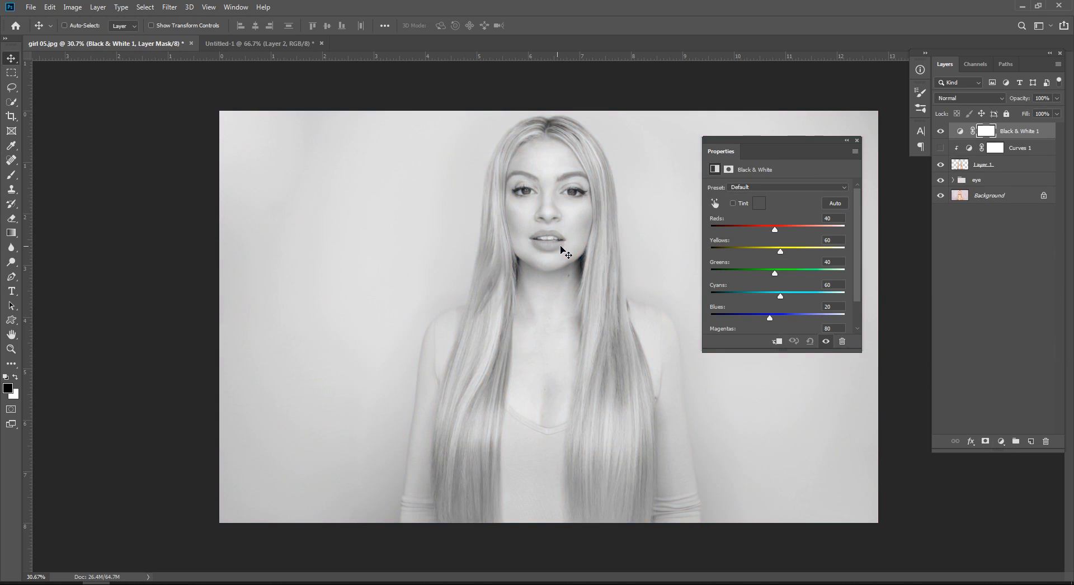
click(778, 341)
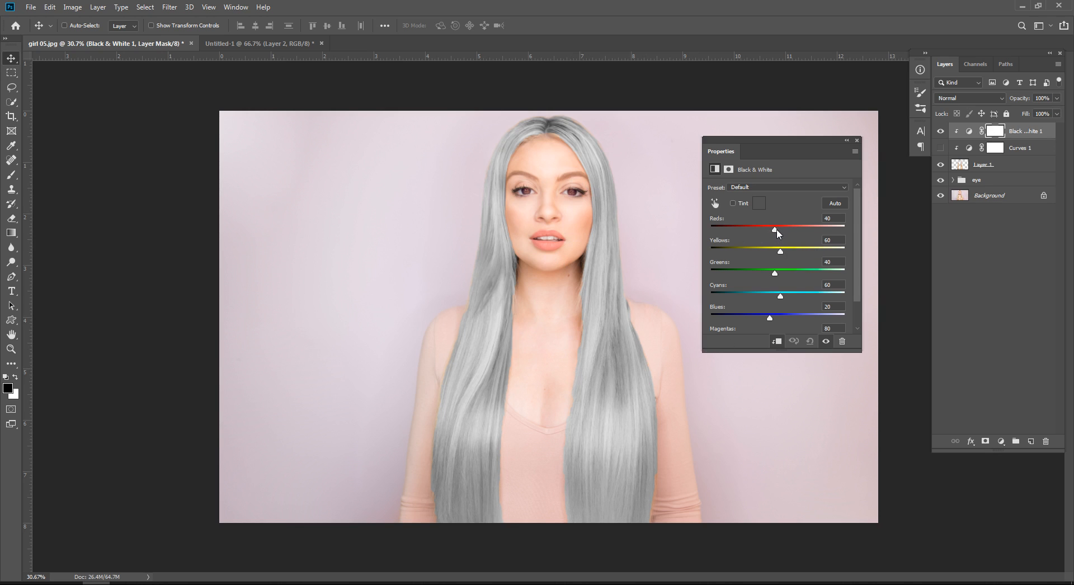
Step: Set the Black & White adjustment's Reds to 92 and Yellows to 2
drag(777, 233, 780, 234)
click(940, 131)
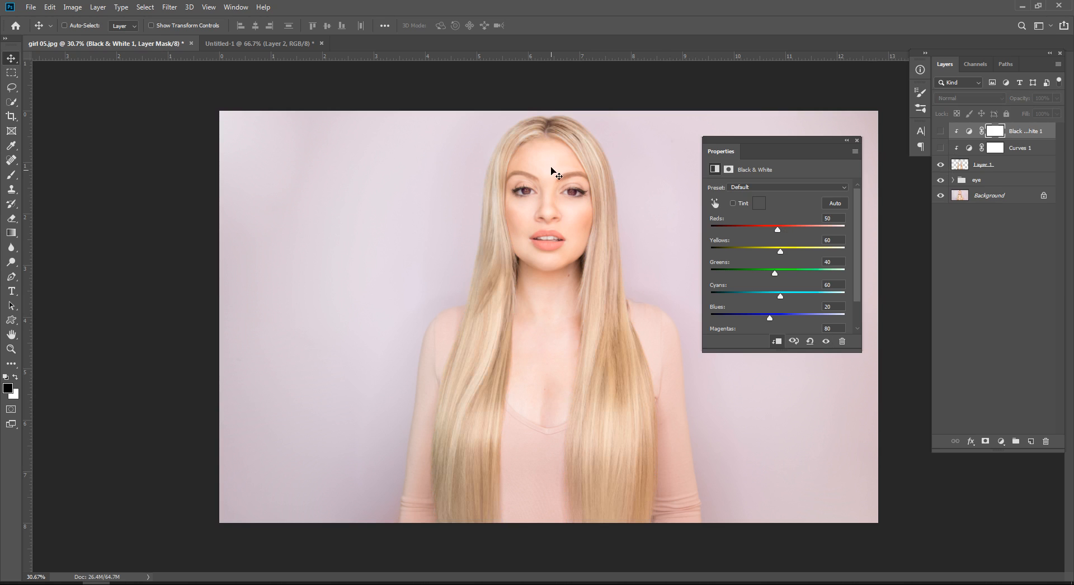
click(940, 131)
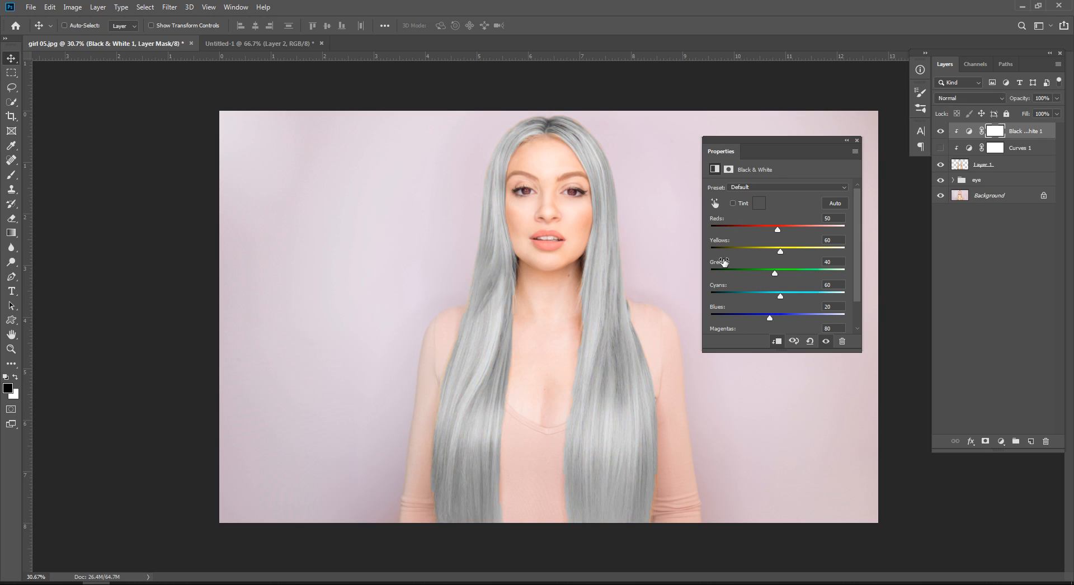
click(785, 229)
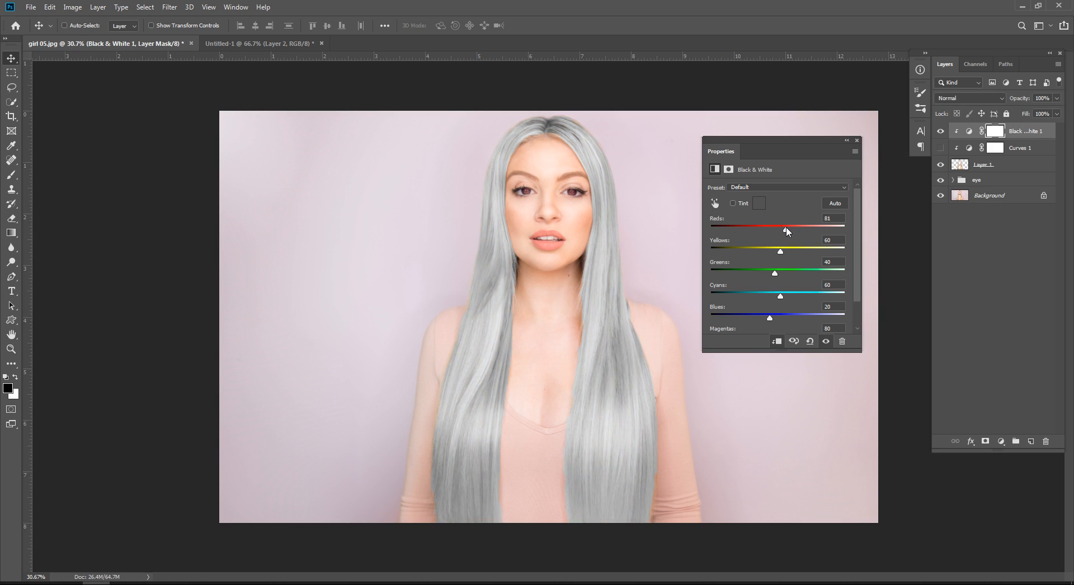
drag(790, 229, 849, 240)
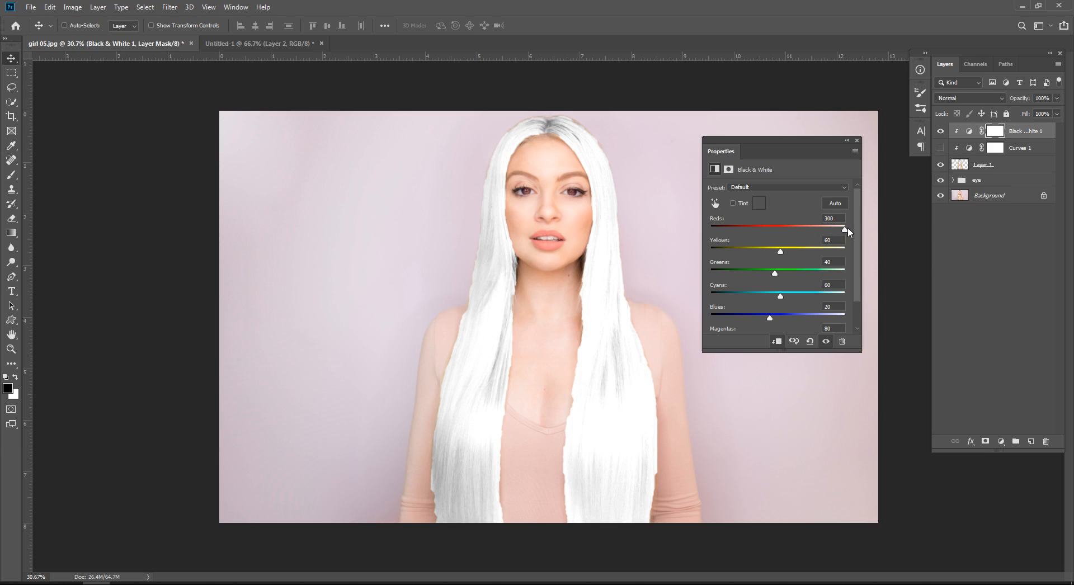
drag(845, 233, 766, 251)
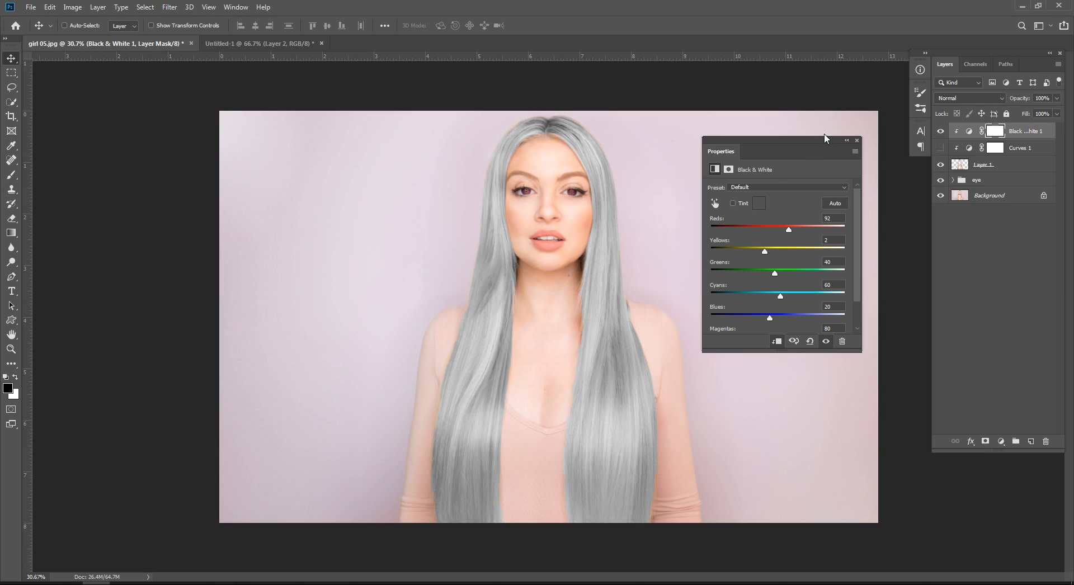
Step: Hide the Black & White adjustment, and briefly preview the Curves 1 adjustment before hiding it again
click(856, 140)
click(1012, 240)
click(940, 131)
click(940, 148)
click(940, 147)
click(994, 149)
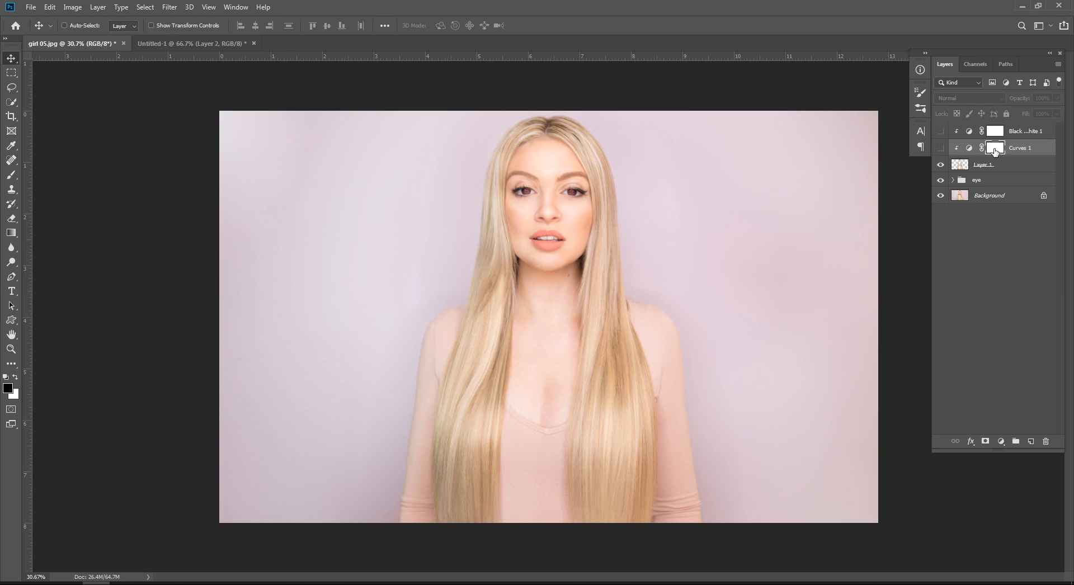
Step: Add a second Curves adjustment clipped to the hair layer and lower its Red channel's midtones slightly
click(1011, 291)
click(1001, 442)
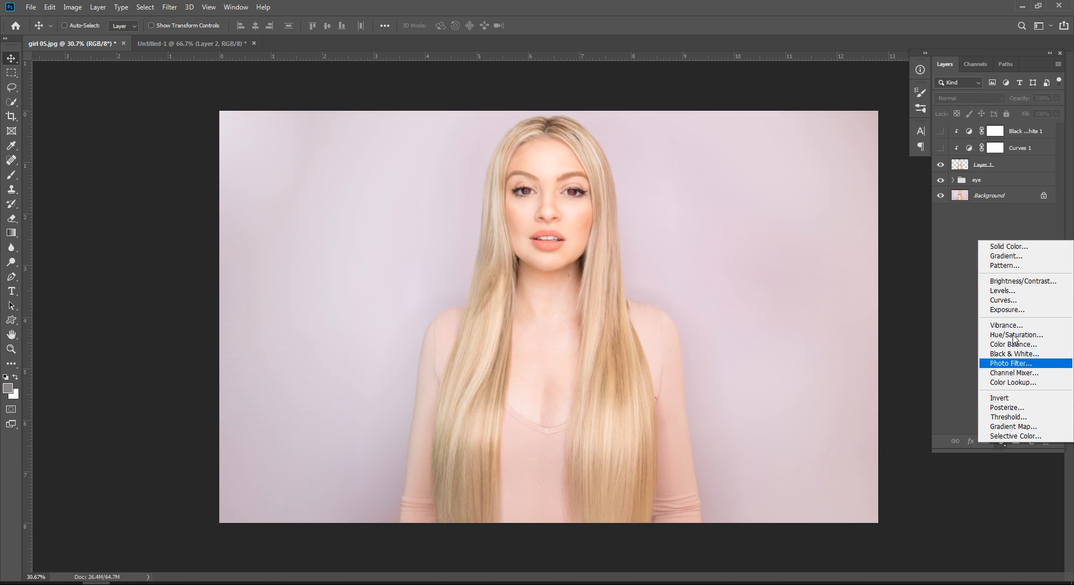
click(1003, 299)
click(781, 206)
click(782, 222)
drag(779, 278, 789, 278)
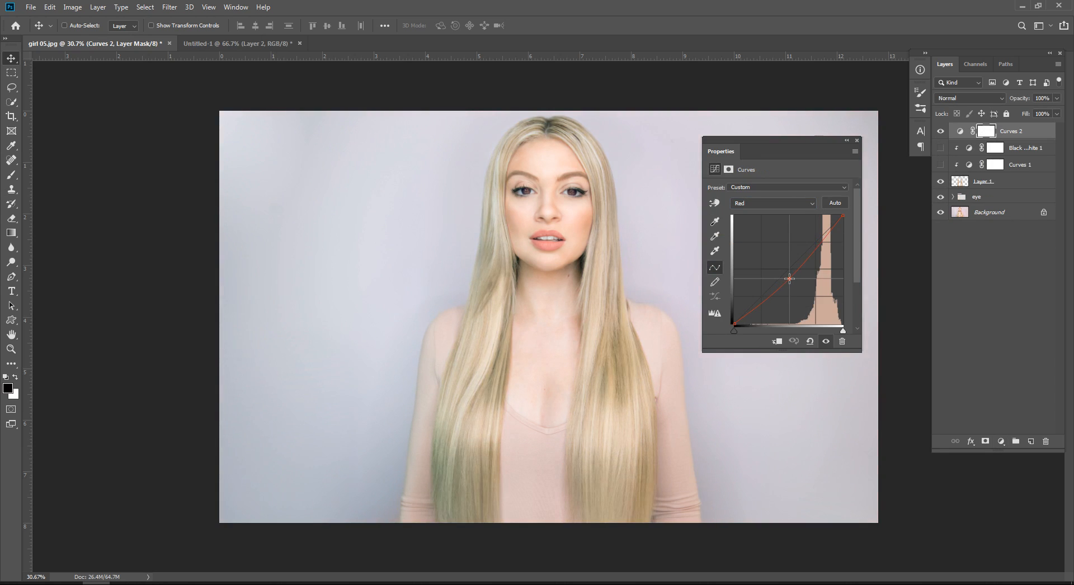
click(777, 341)
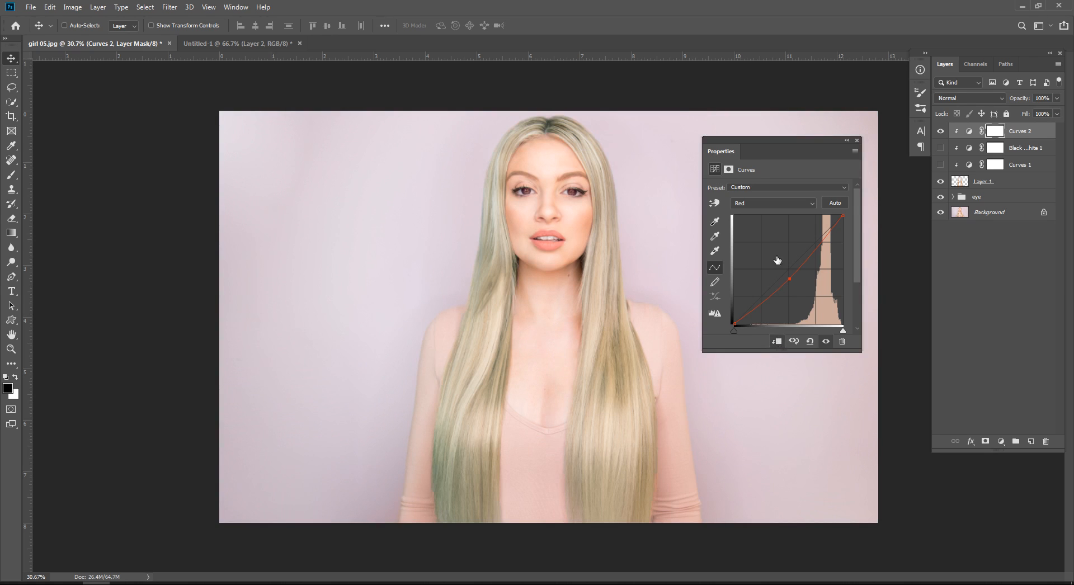
Step: Lower the Green channel's midtones slightly below the diagonal in the second Curves adjustment
click(774, 203)
click(766, 233)
drag(784, 273, 792, 274)
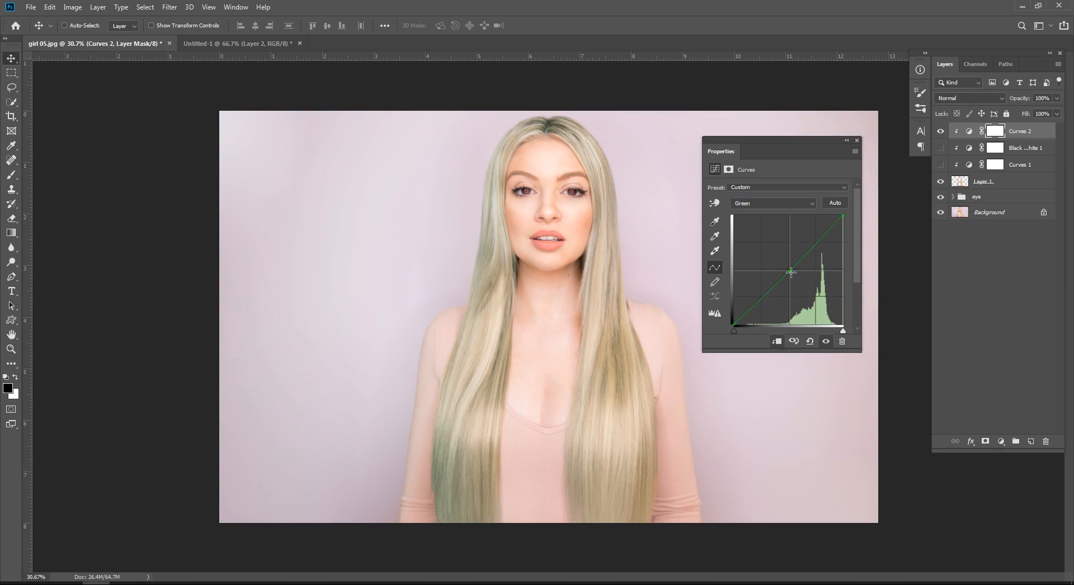
Step: Raise the Blue channel's midtones slightly above the diagonal and switch back to the composite RGB curve
click(763, 205)
click(759, 241)
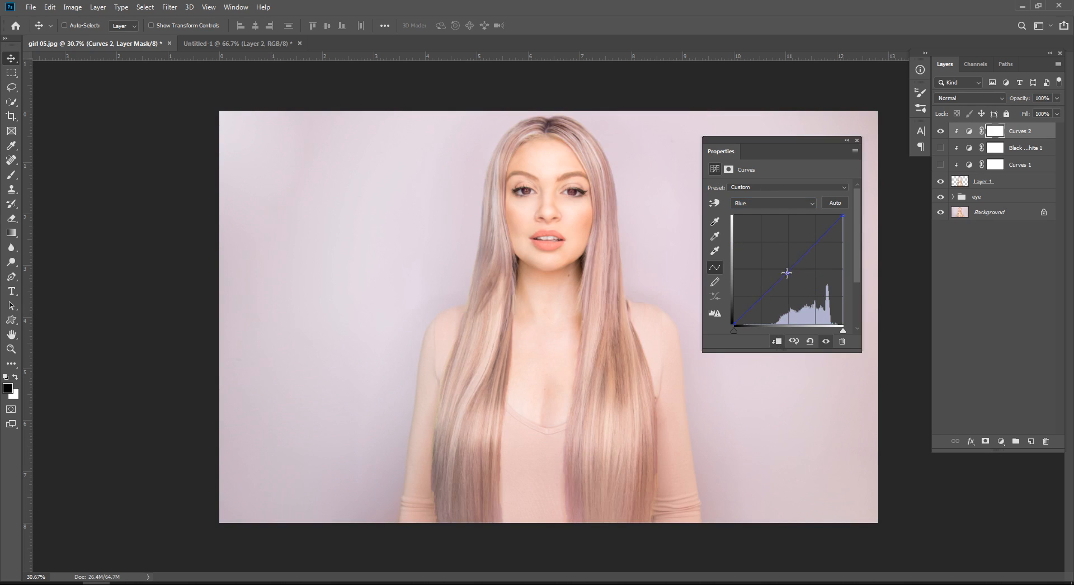
mouse_move(783, 271)
mouse_down()
mouse_move(778, 256)
mouse_move(778, 265)
mouse_up()
click(763, 207)
click(763, 206)
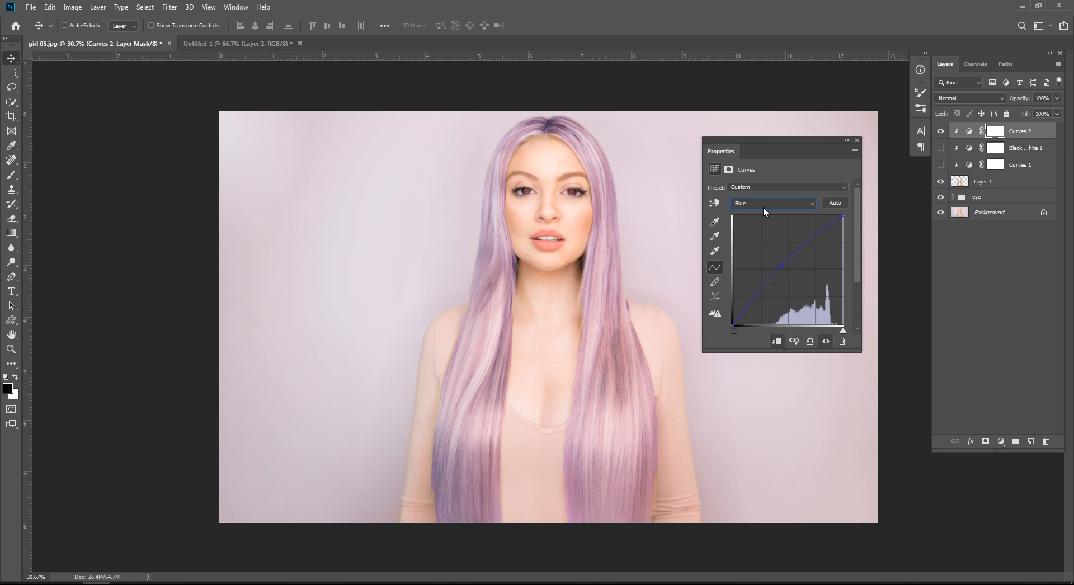
click(970, 276)
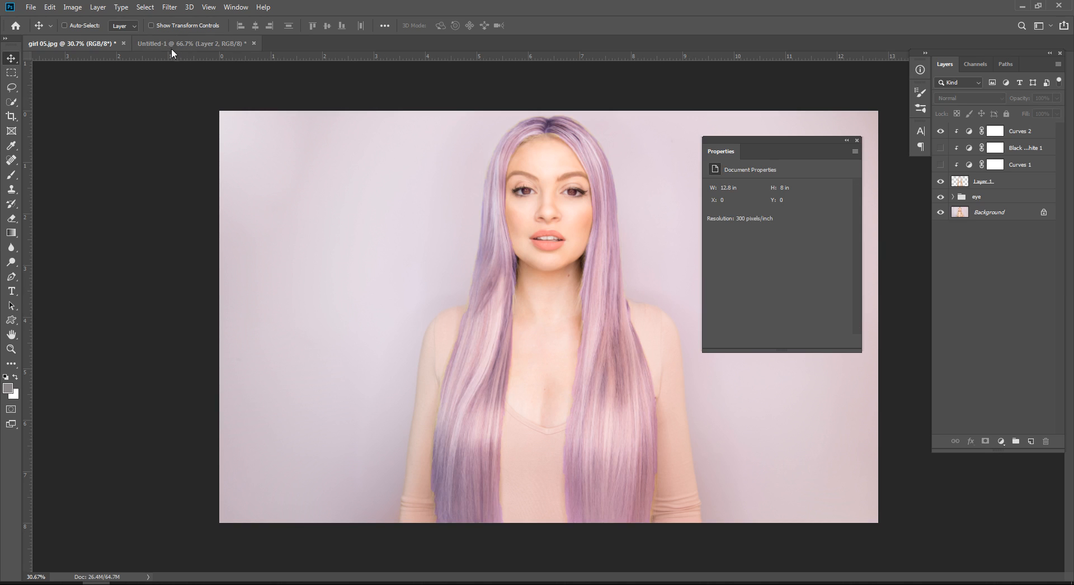
Step: In Untitled-1, arrange the blue circle below the red and green ones so all three overlap, with the green circle level with the red
click(235, 43)
drag(811, 138, 140, 63)
drag(635, 232, 495, 274)
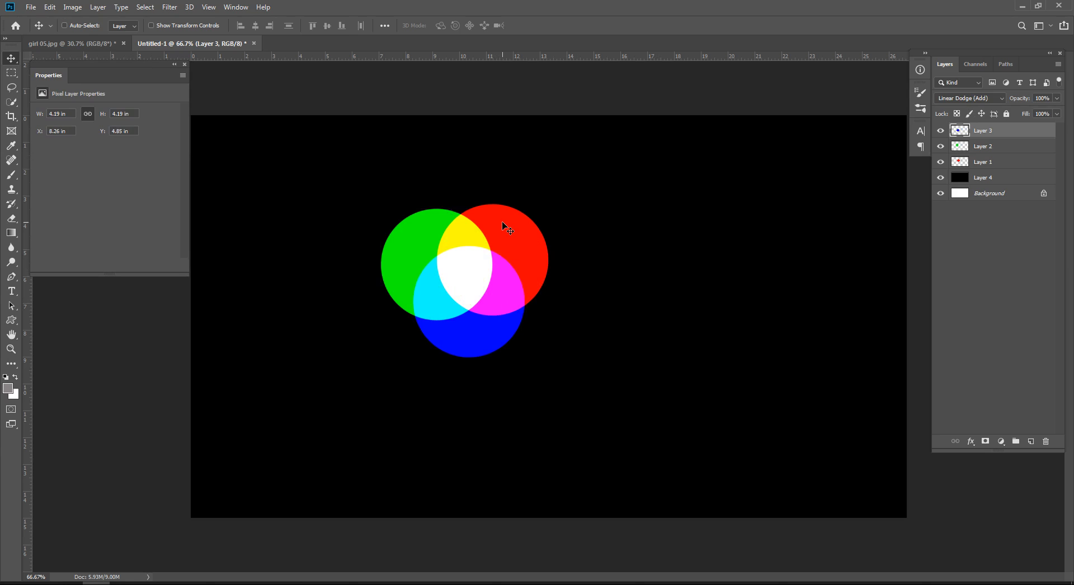
click(501, 222)
drag(419, 227, 420, 223)
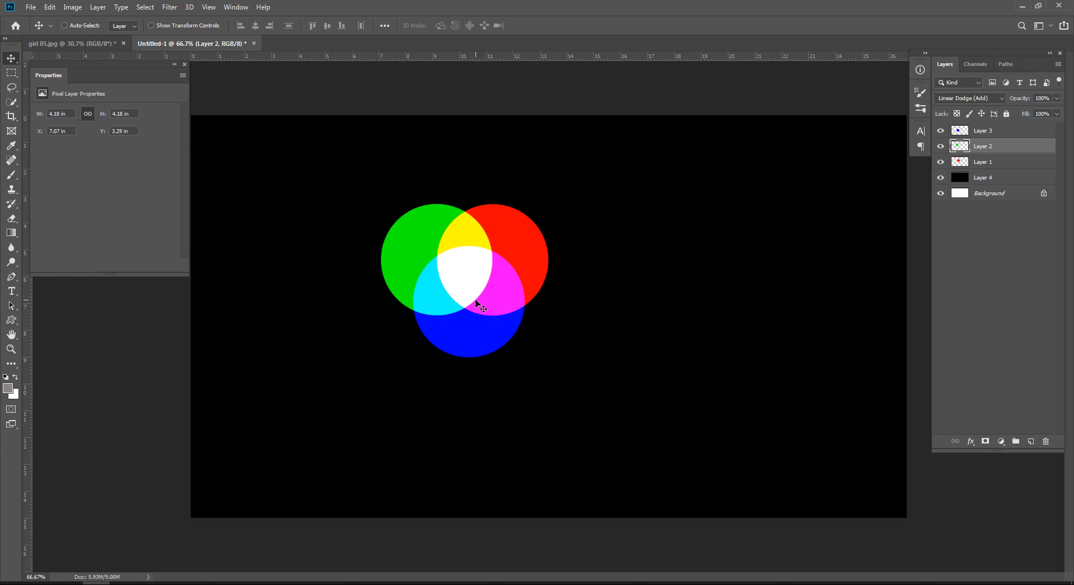
Step: Add a Color Balance adjustment in Untitled-1 and try shifting the Yellow–Blue and Cyan–Red balances
click(1000, 441)
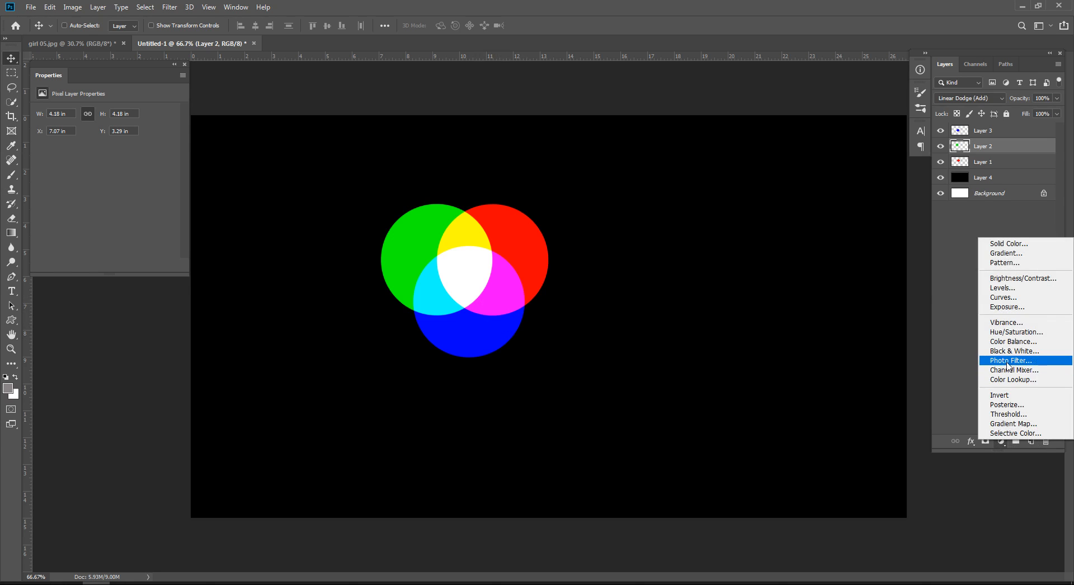
click(1018, 343)
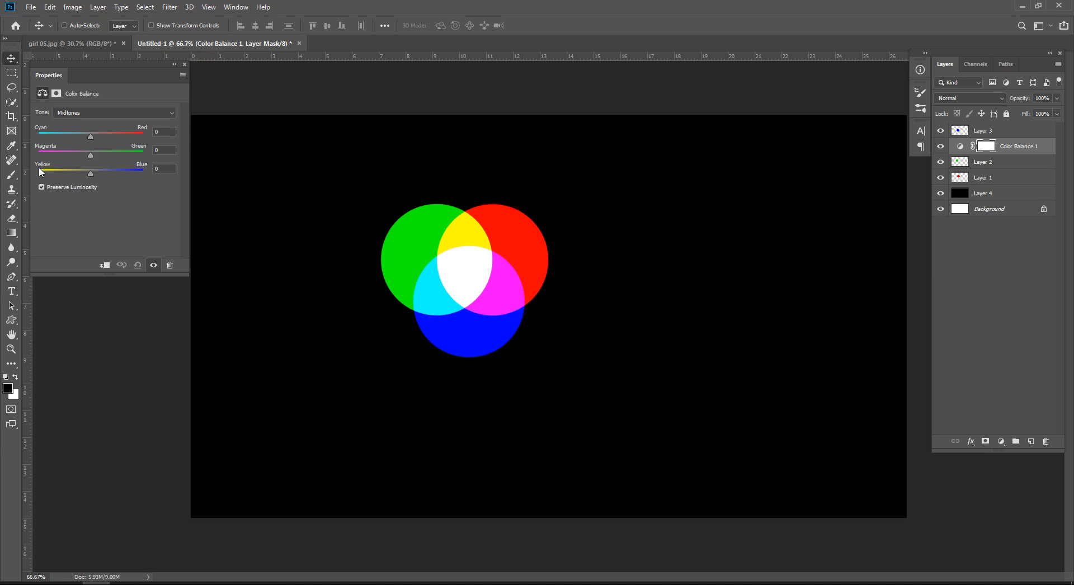
drag(90, 173, 118, 179)
drag(93, 181, 88, 181)
drag(92, 137, 55, 136)
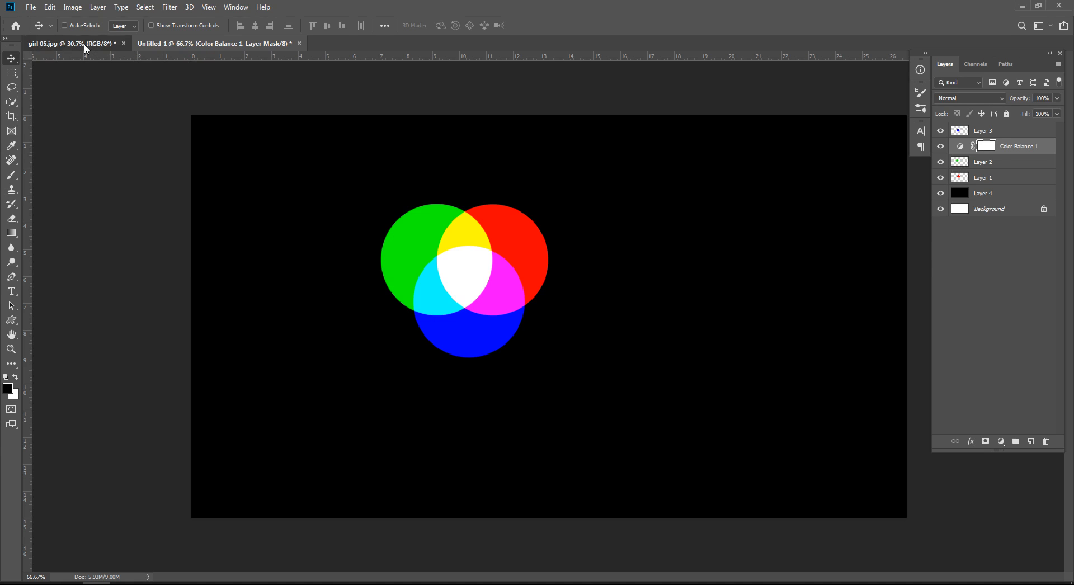
Step: In girl 05.jpg, reset the Curves 2 adjustment and pull its Red channel well below the diagonal for teal hair
click(84, 44)
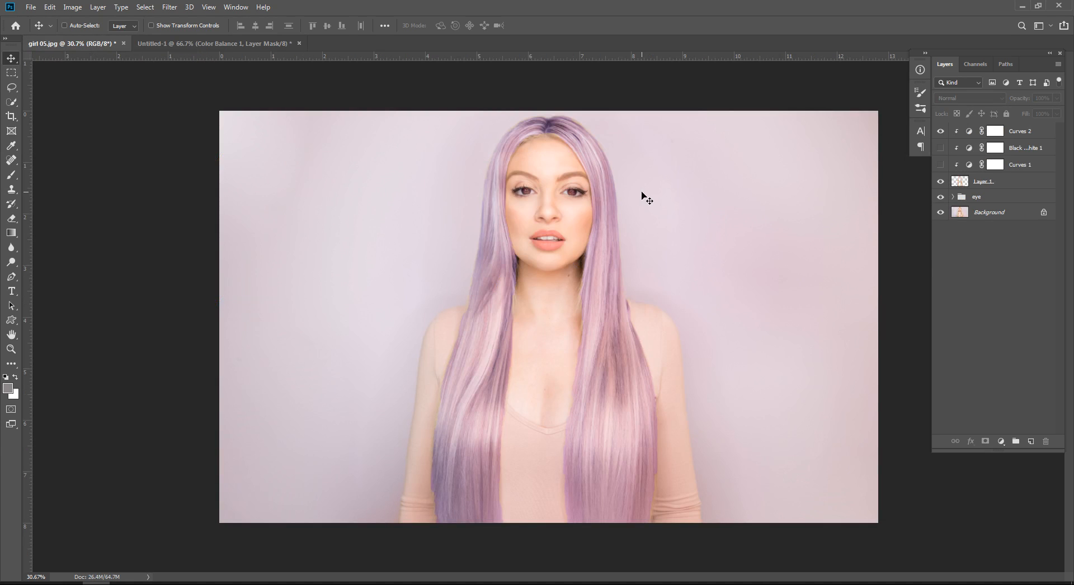
double_click(968, 135)
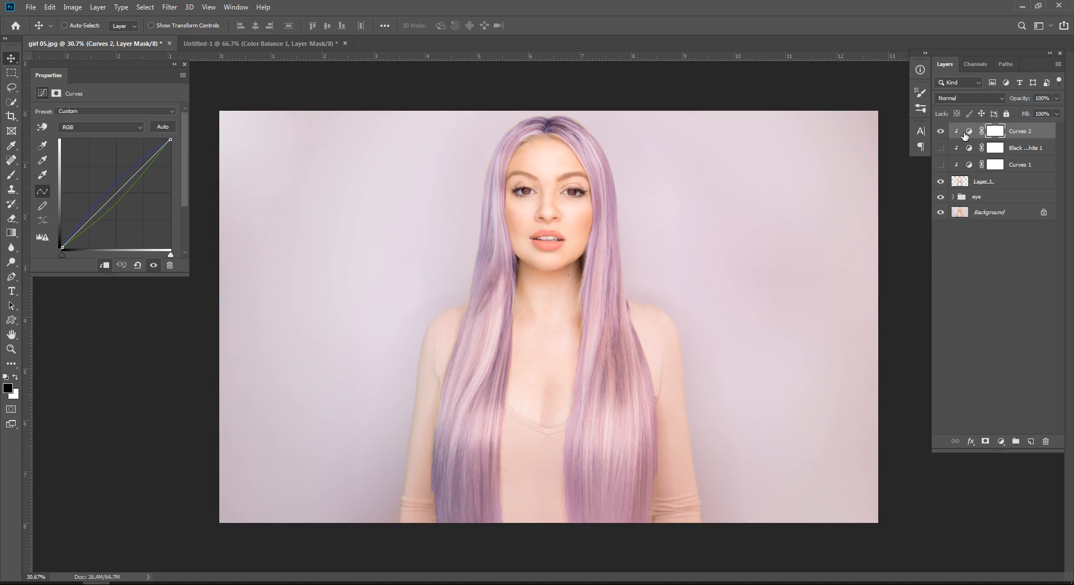
click(137, 265)
click(111, 127)
click(111, 146)
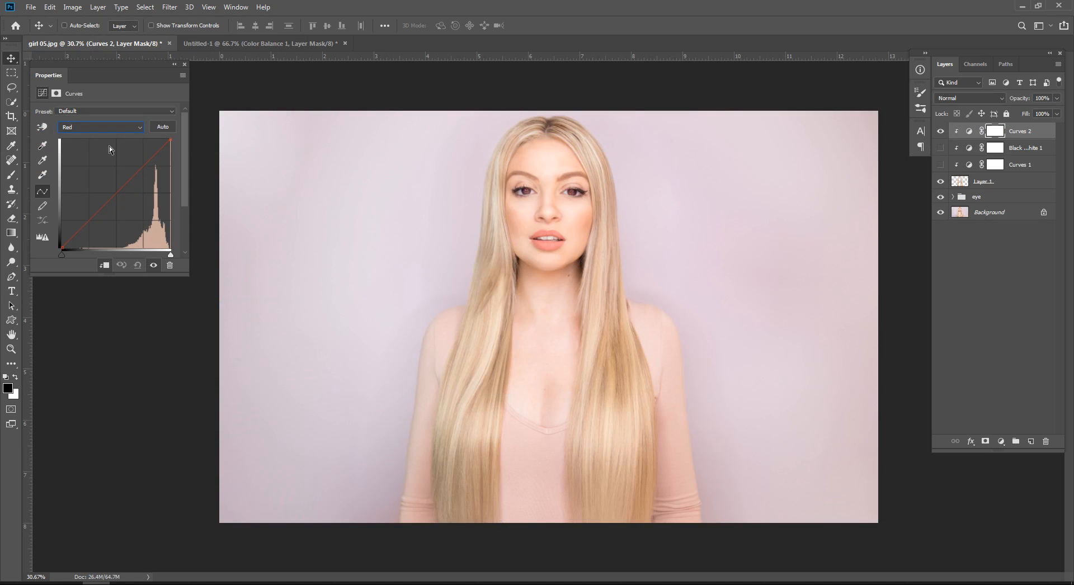
drag(117, 191, 143, 214)
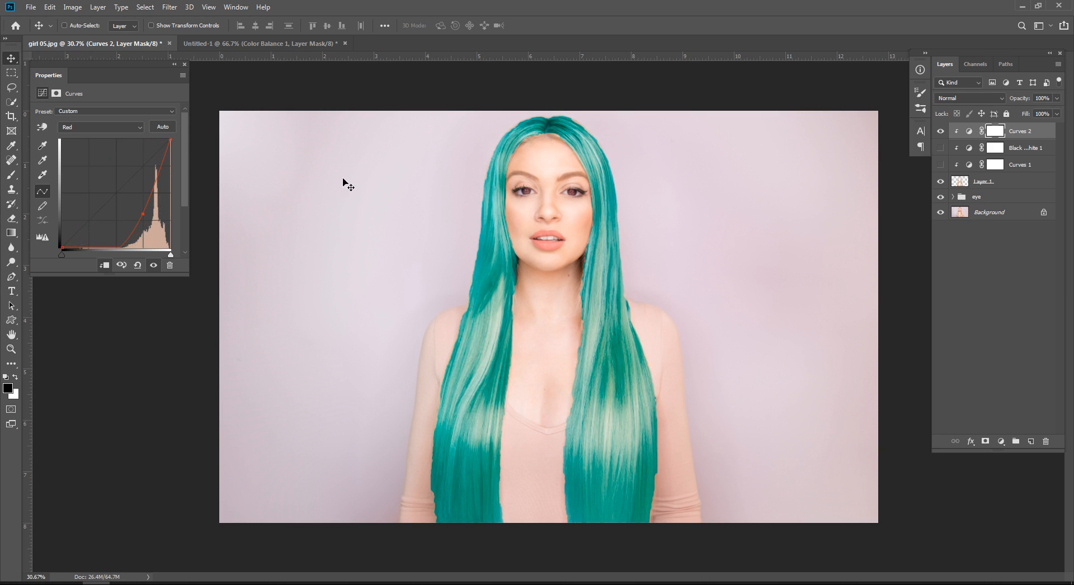
Step: Delete the Curves 2 adjustment and show the Black & White adjustment, keeping Curves 1 hidden
click(169, 265)
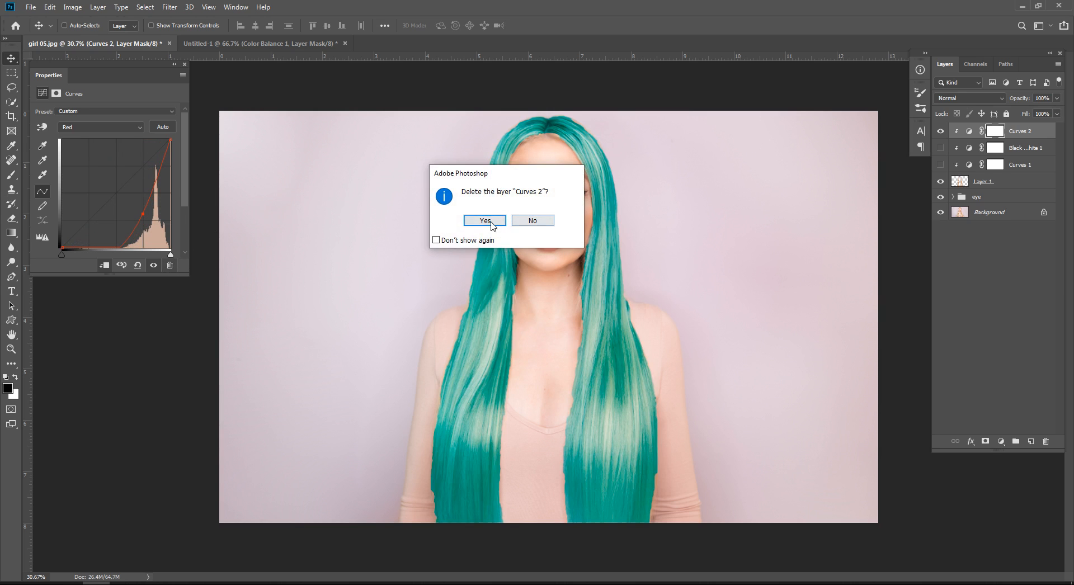
click(485, 221)
click(940, 130)
click(940, 148)
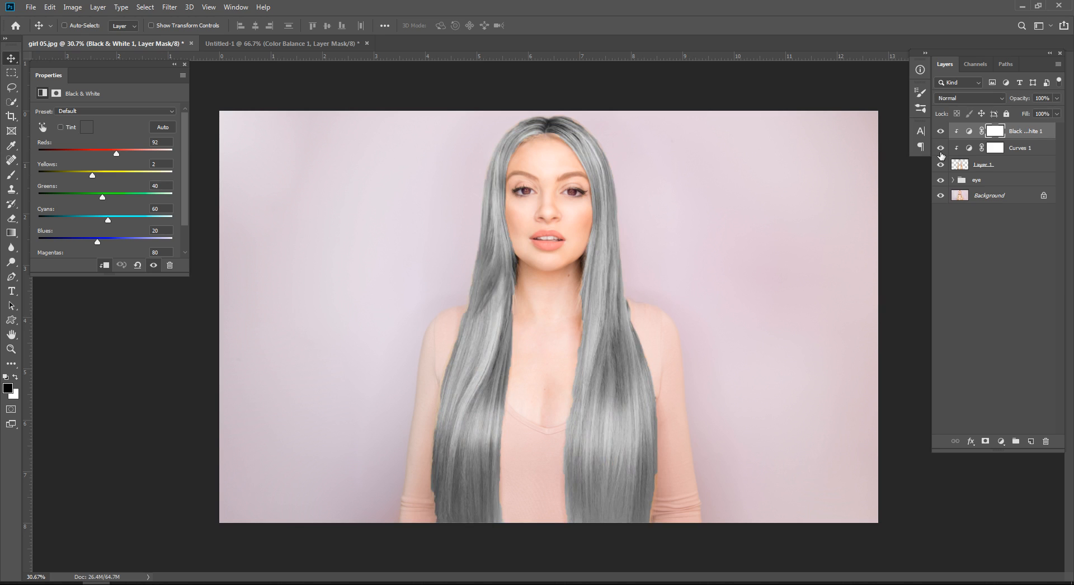
click(940, 148)
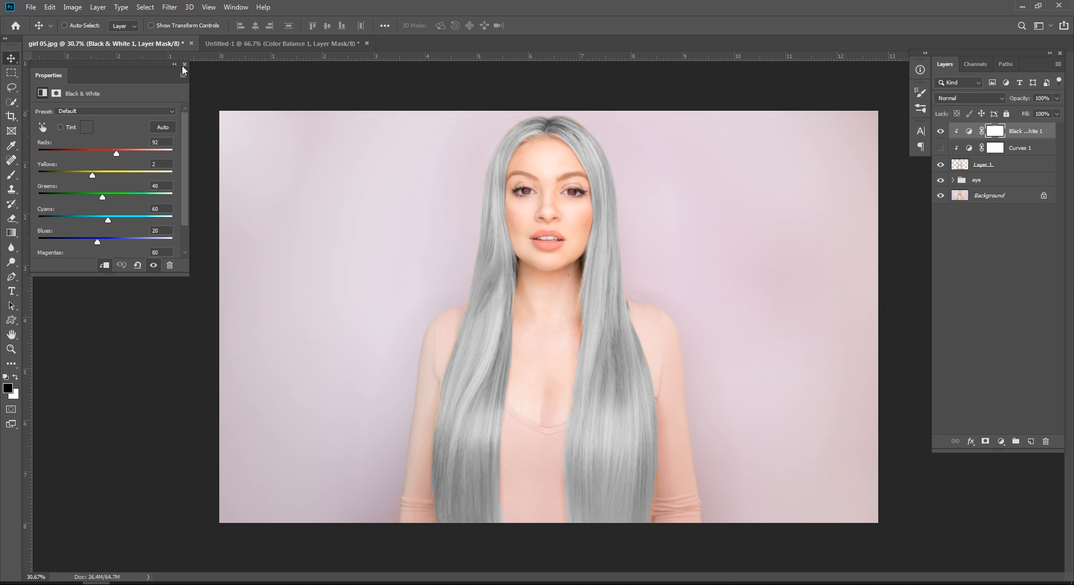
Step: In Untitled-1, delete the Color Balance adjustment and move the green circle directly over the red one
click(206, 49)
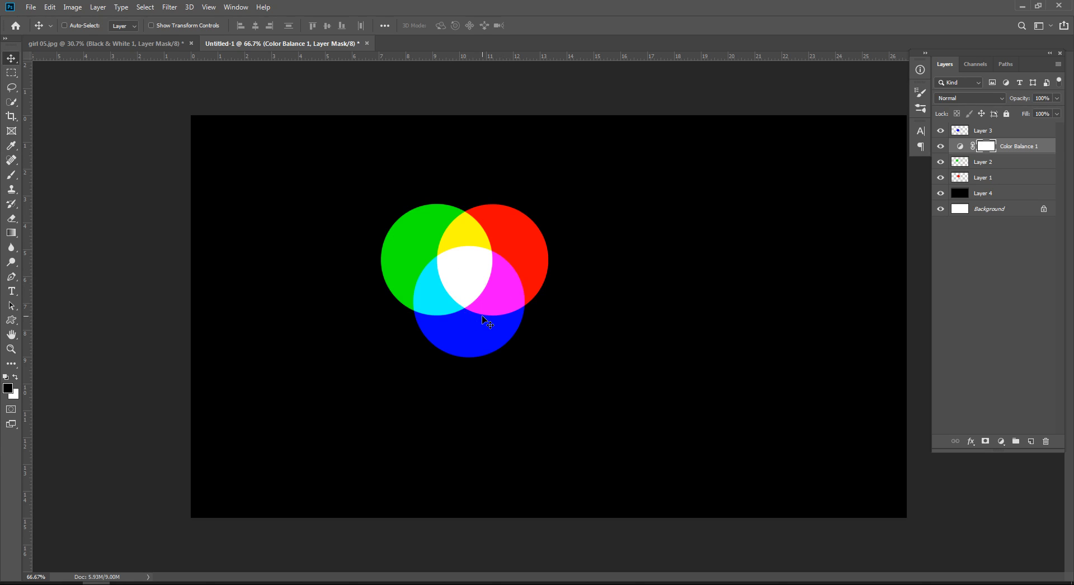
click(1017, 146)
key(Delete)
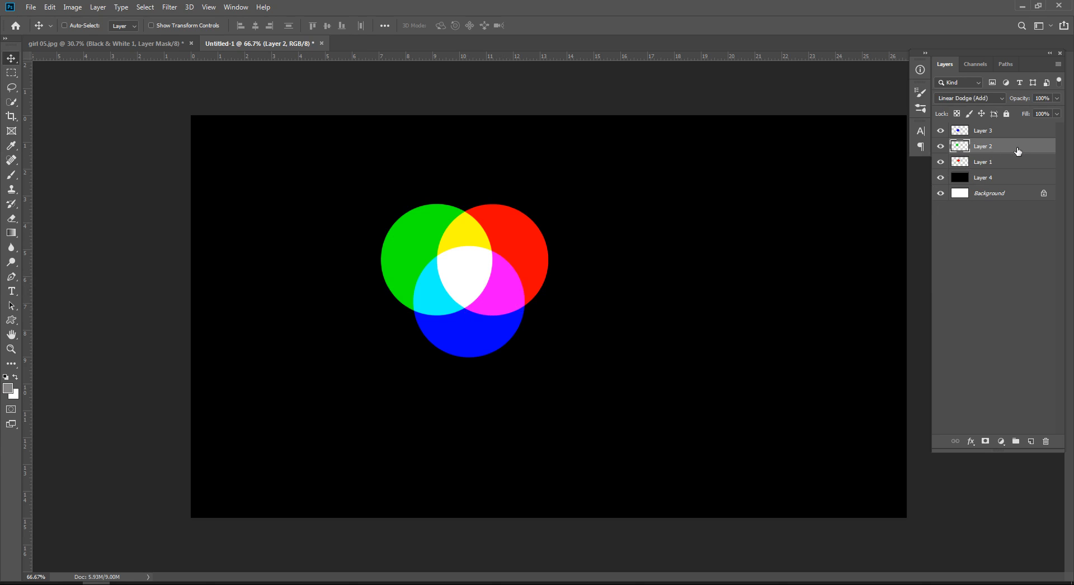
drag(459, 313, 514, 313)
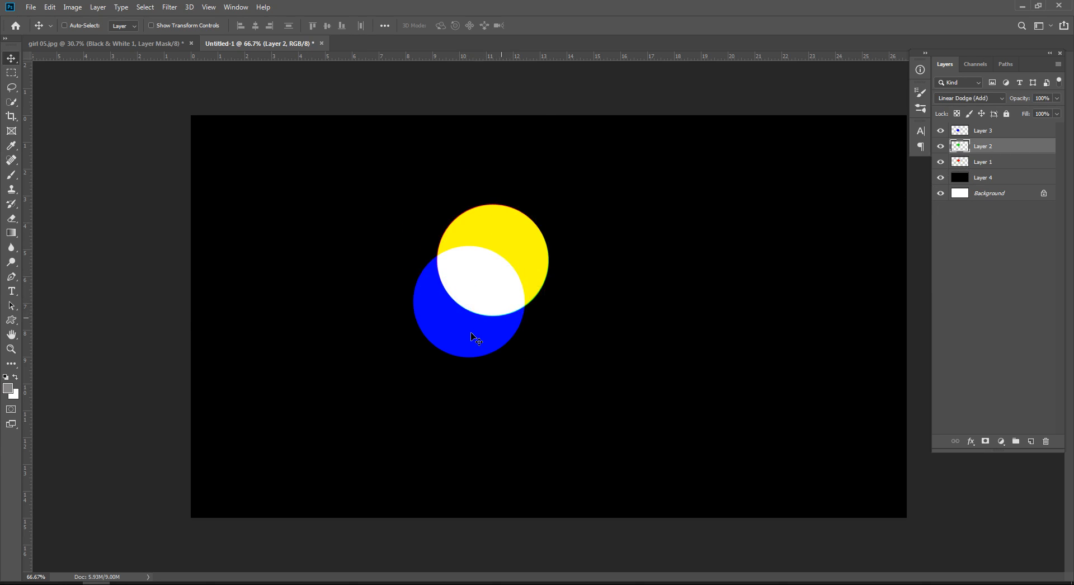
Step: In Untitled-1, move the blue circle directly over the yellow one, and in girl 05.jpg show Curves 1 beneath Black & White 1
drag(462, 339, 485, 300)
click(104, 44)
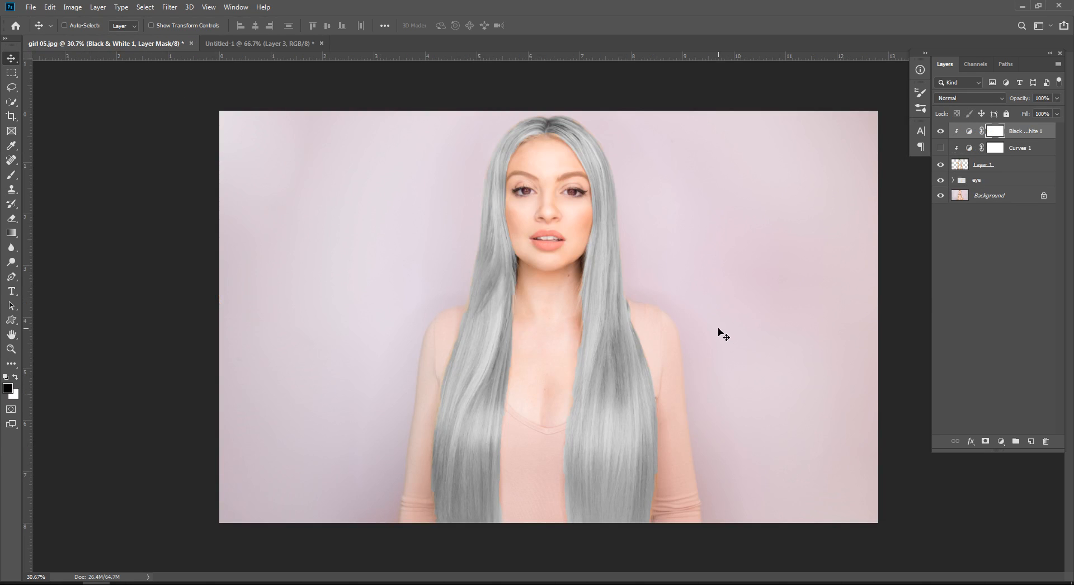
click(982, 232)
click(940, 148)
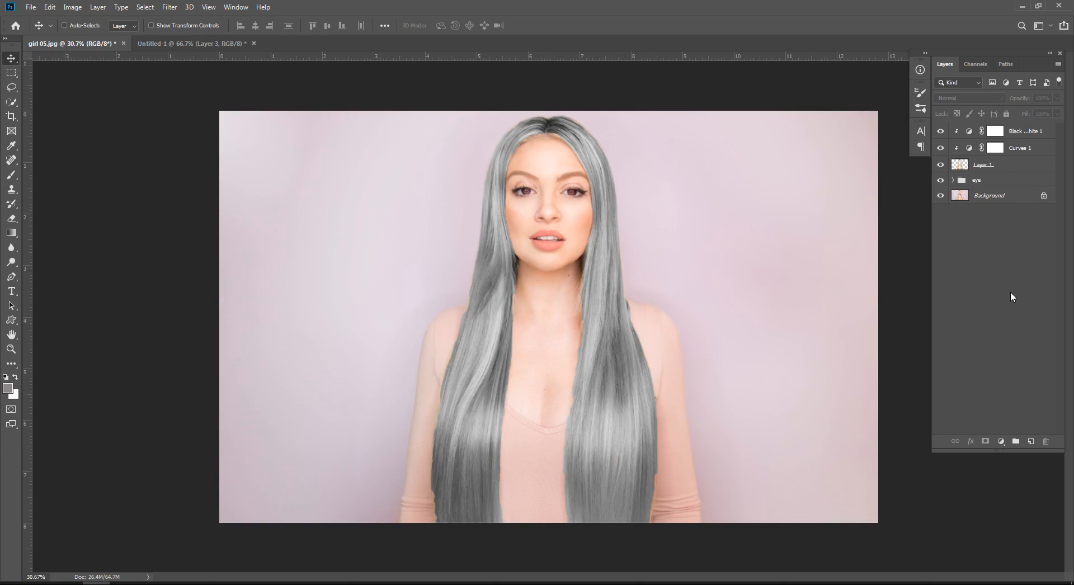
click(1001, 441)
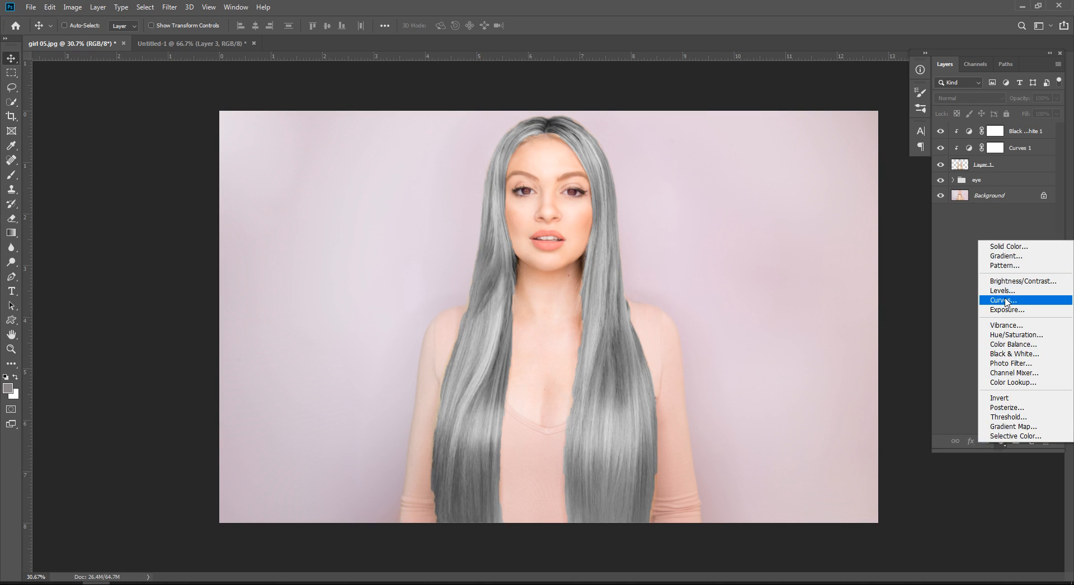
click(943, 292)
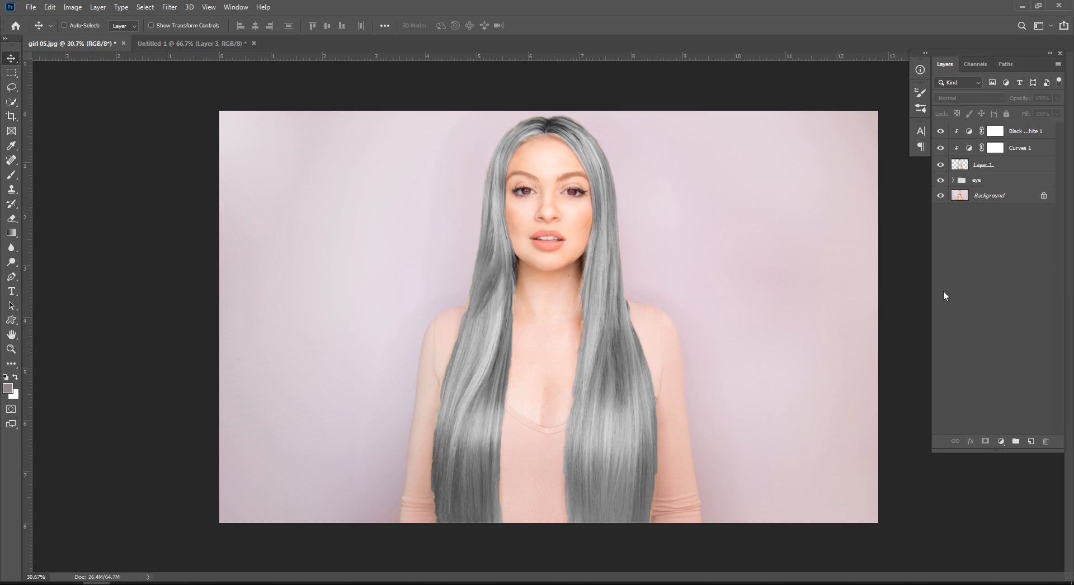
Step: Hide both adjustments above Layer 1 and add a Solid Color fill of crimson #ad3a56 clipped to the hair
click(1005, 168)
click(940, 131)
click(940, 148)
click(1000, 442)
click(1007, 246)
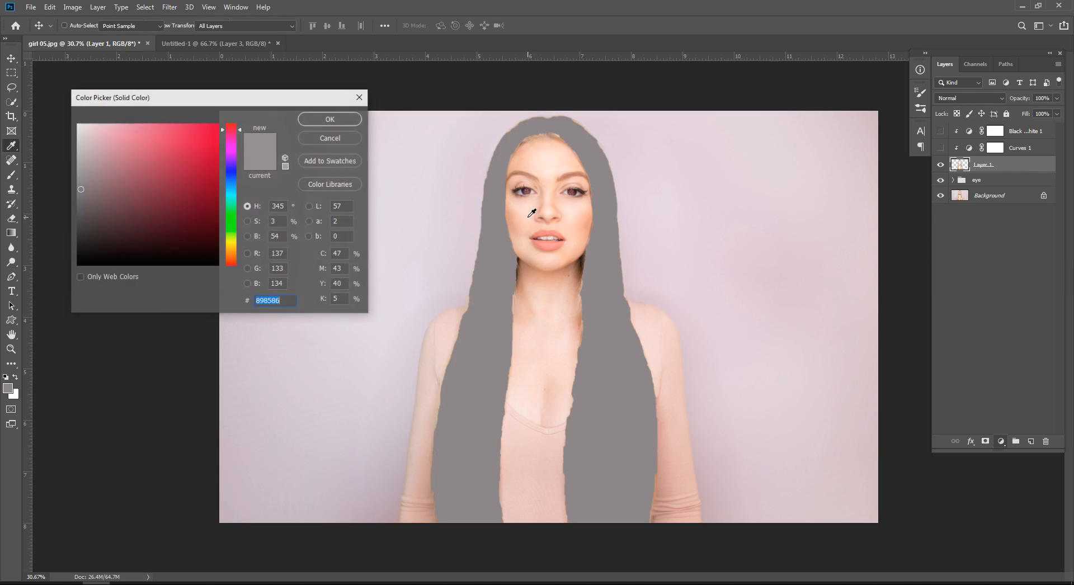
mouse_move(191, 189)
mouse_down()
mouse_move(197, 157)
mouse_move(186, 170)
mouse_up()
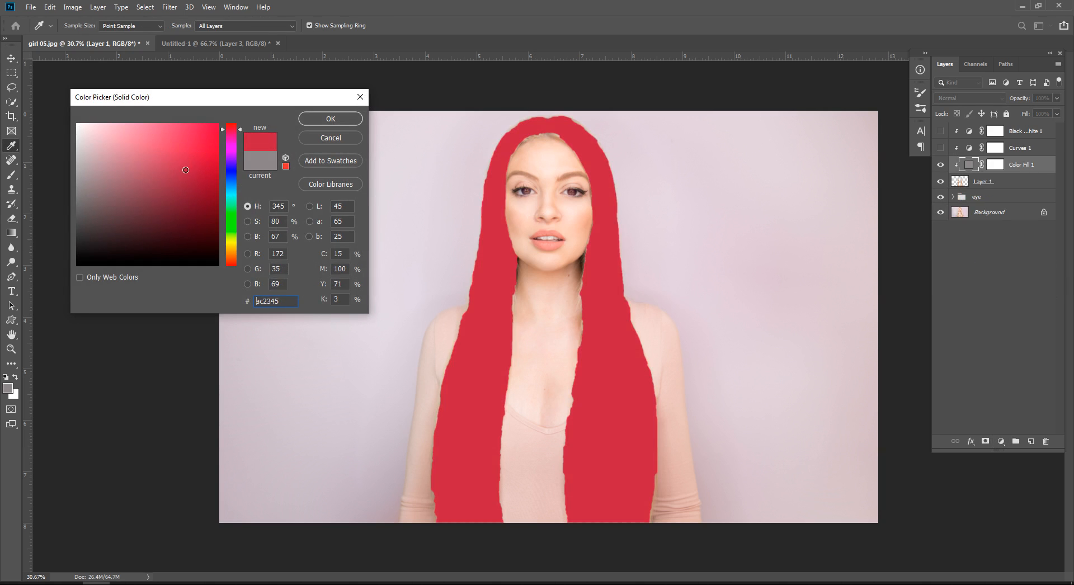
click(313, 118)
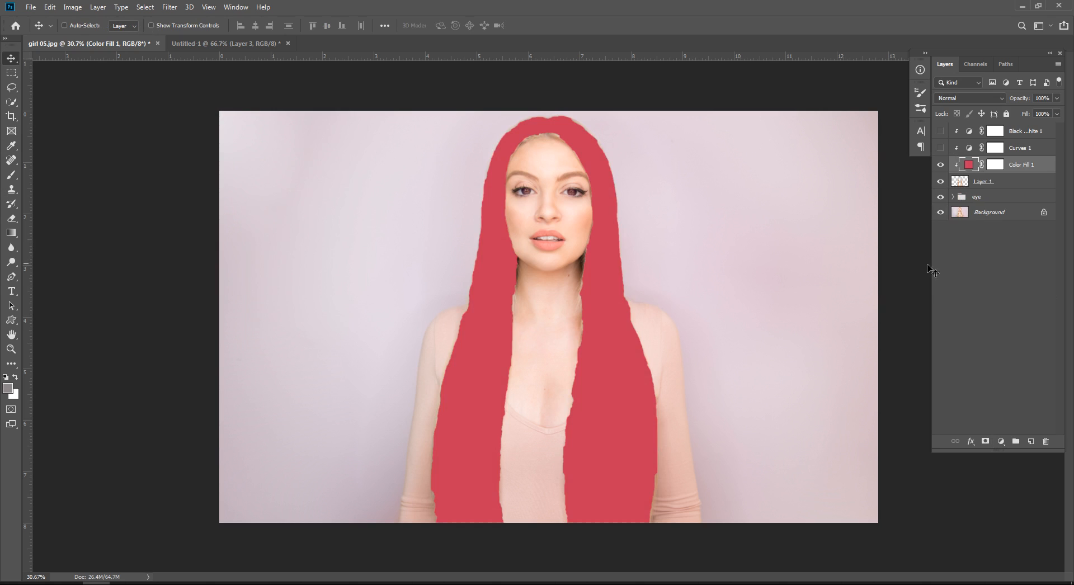
Step: Preview blend modes such as Screen for the crimson fill and set it to Soft Light
click(995, 101)
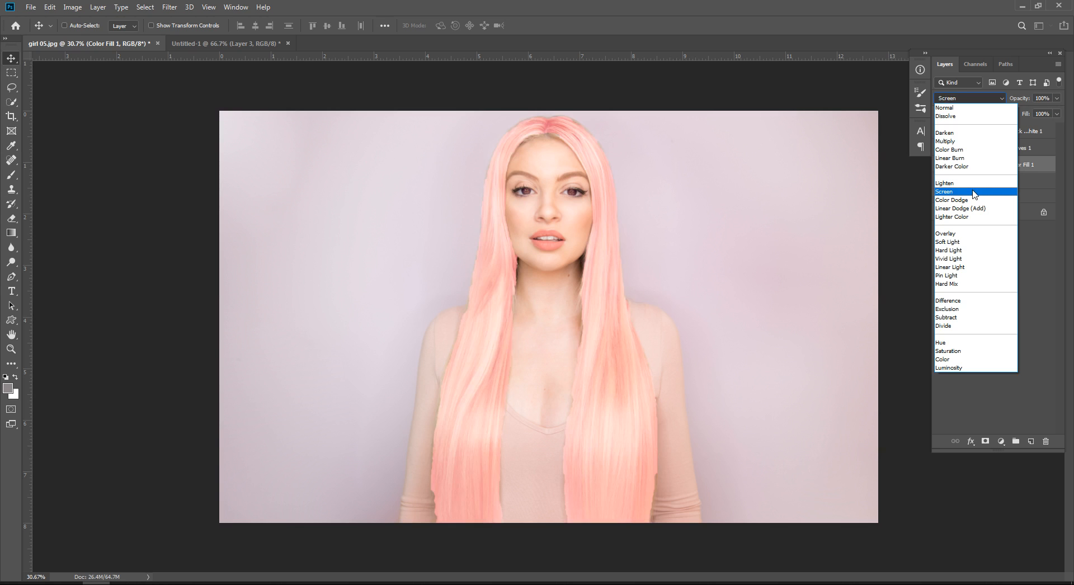
click(969, 242)
click(973, 283)
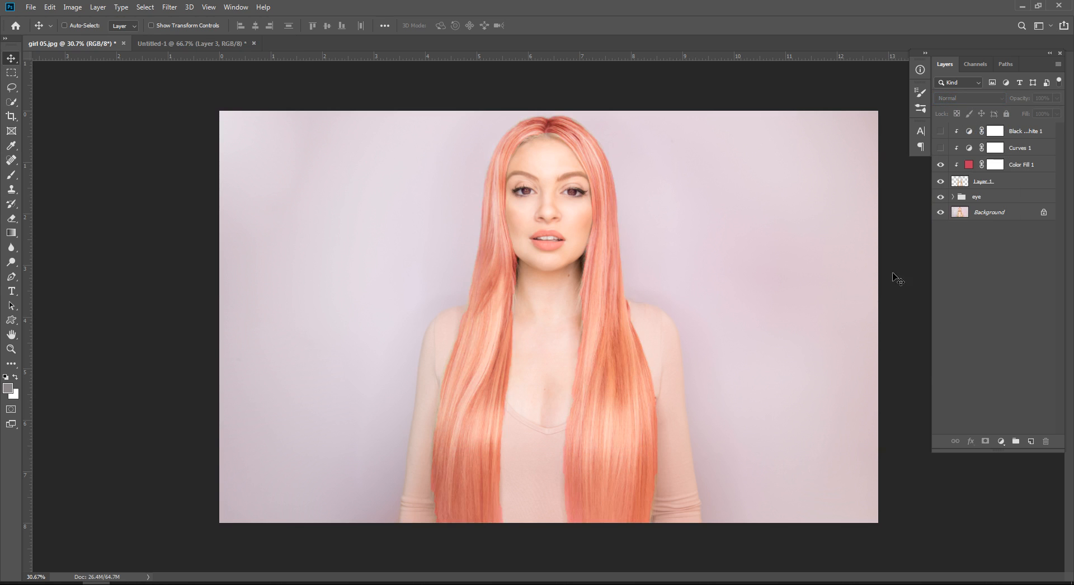
Step: Try dark blue #2d3c5a and red #a91d1d as the Color Fill 1 color, then discard the color change
click(968, 167)
double_click(969, 164)
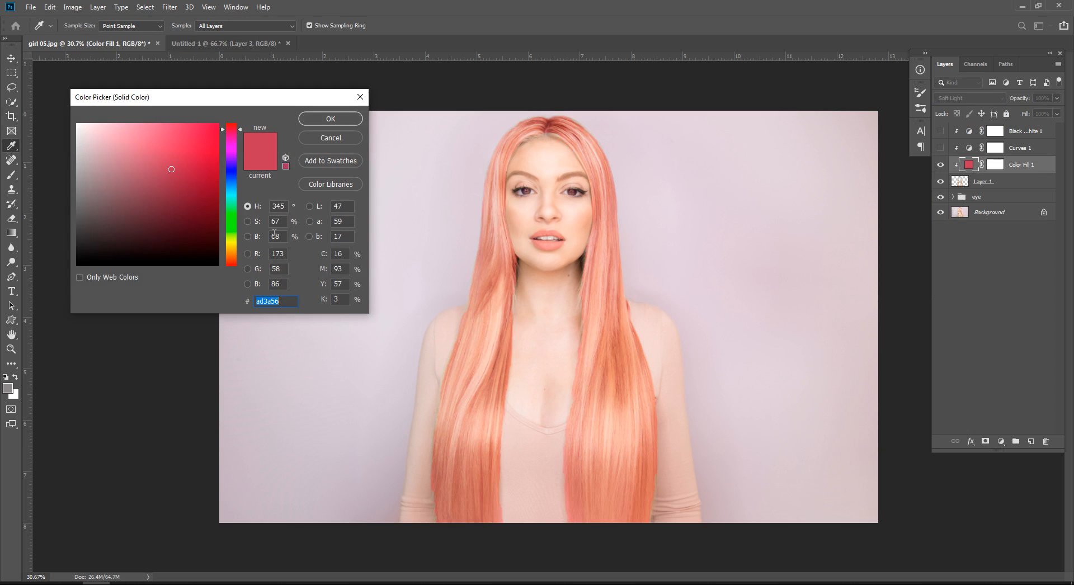
mouse_move(179, 180)
mouse_down()
mouse_move(196, 192)
mouse_move(196, 216)
mouse_move(214, 237)
mouse_move(208, 150)
mouse_move(148, 215)
mouse_up()
drag(236, 162, 236, 174)
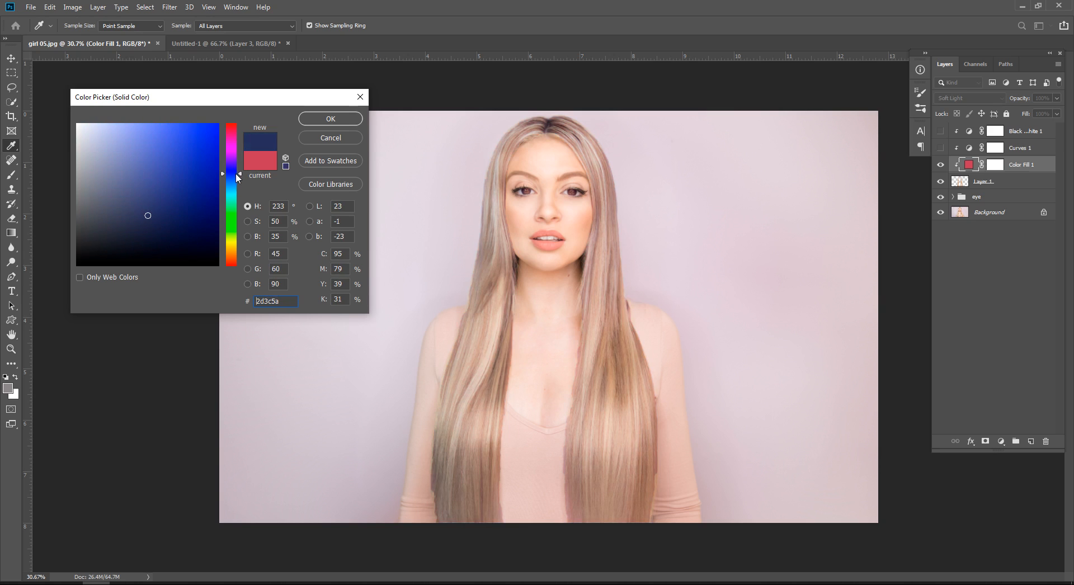
mouse_move(148, 203)
mouse_down()
mouse_move(174, 162)
mouse_move(194, 171)
mouse_up()
drag(234, 216, 230, 285)
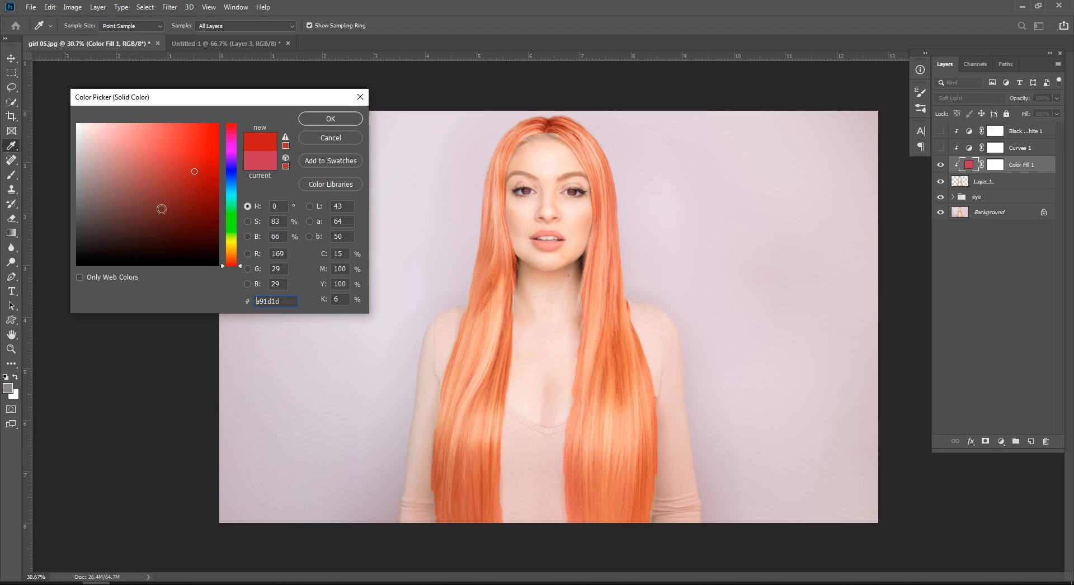
click(350, 138)
click(992, 272)
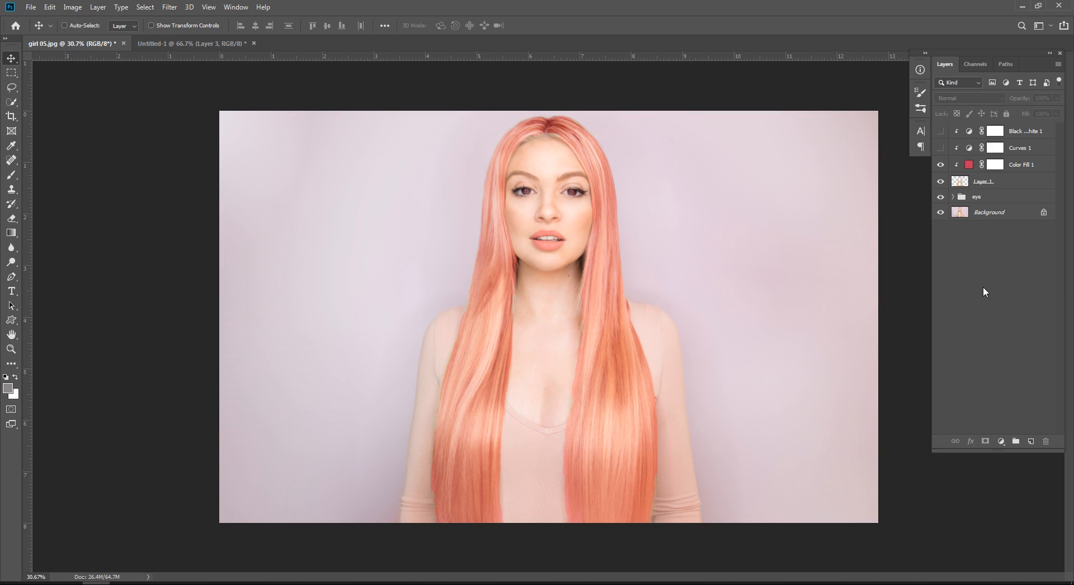
Step: Hide the Color Fill 1 layer and inspect the recolored eyes up close and in the whole portrait
click(940, 164)
drag(562, 198, 668, 208)
drag(642, 133, 634, 239)
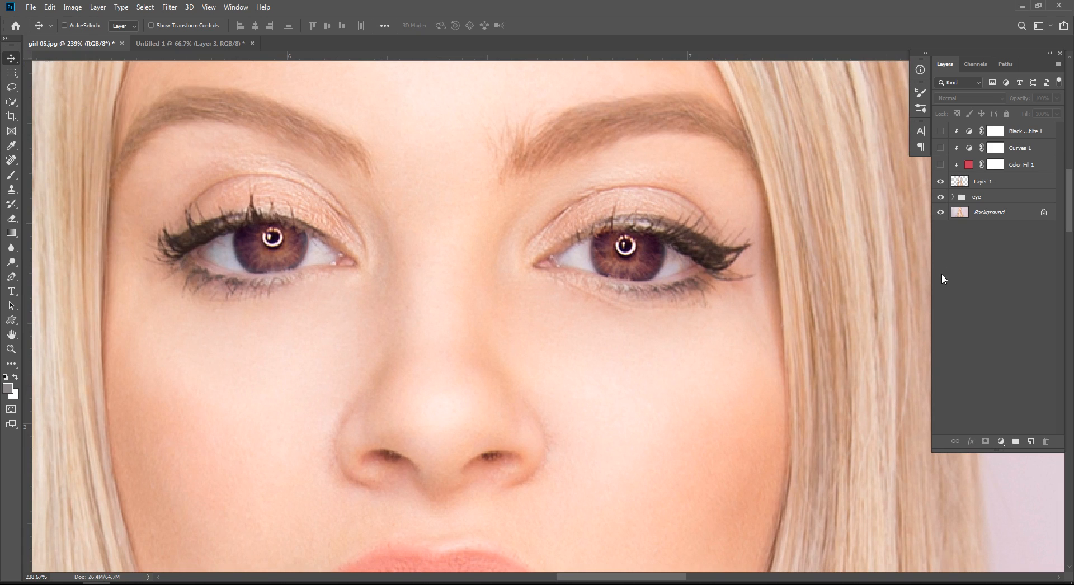
drag(738, 280, 630, 268)
drag(692, 306, 522, 167)
drag(620, 235, 567, 237)
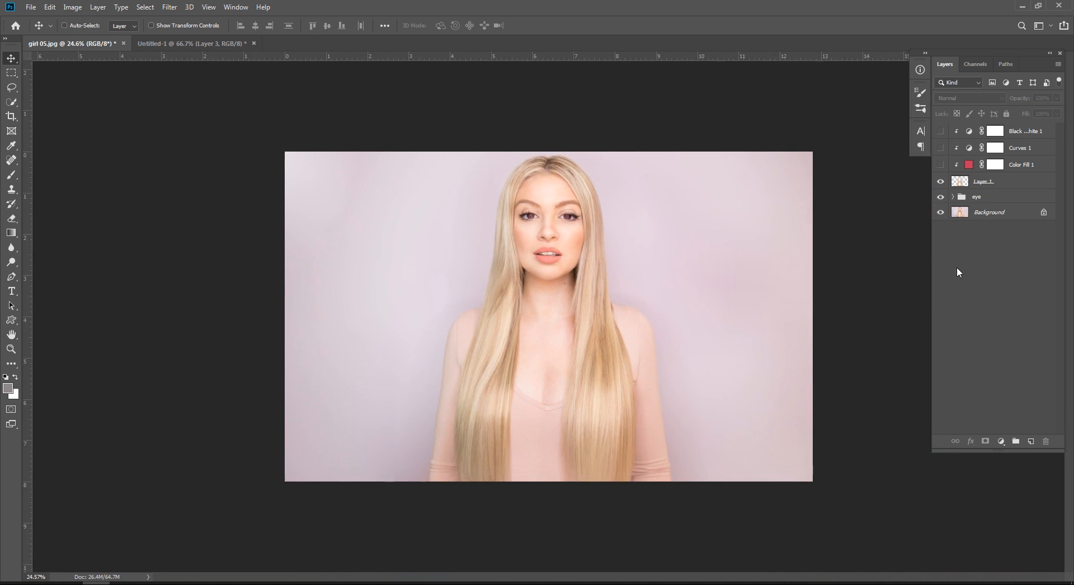